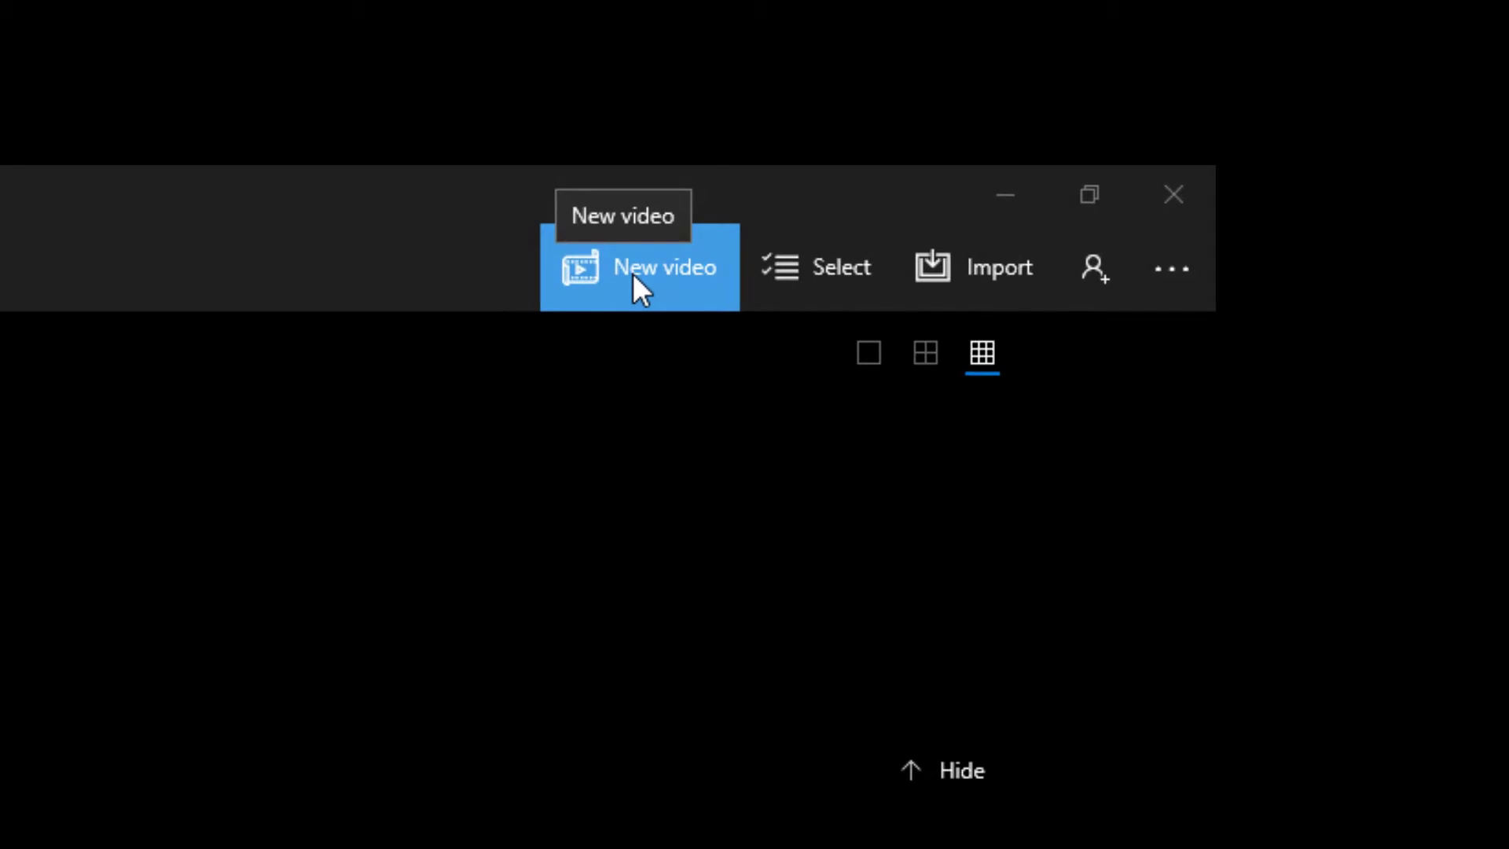
Step: Create a new blank video project and name it Ireland
click(633, 273)
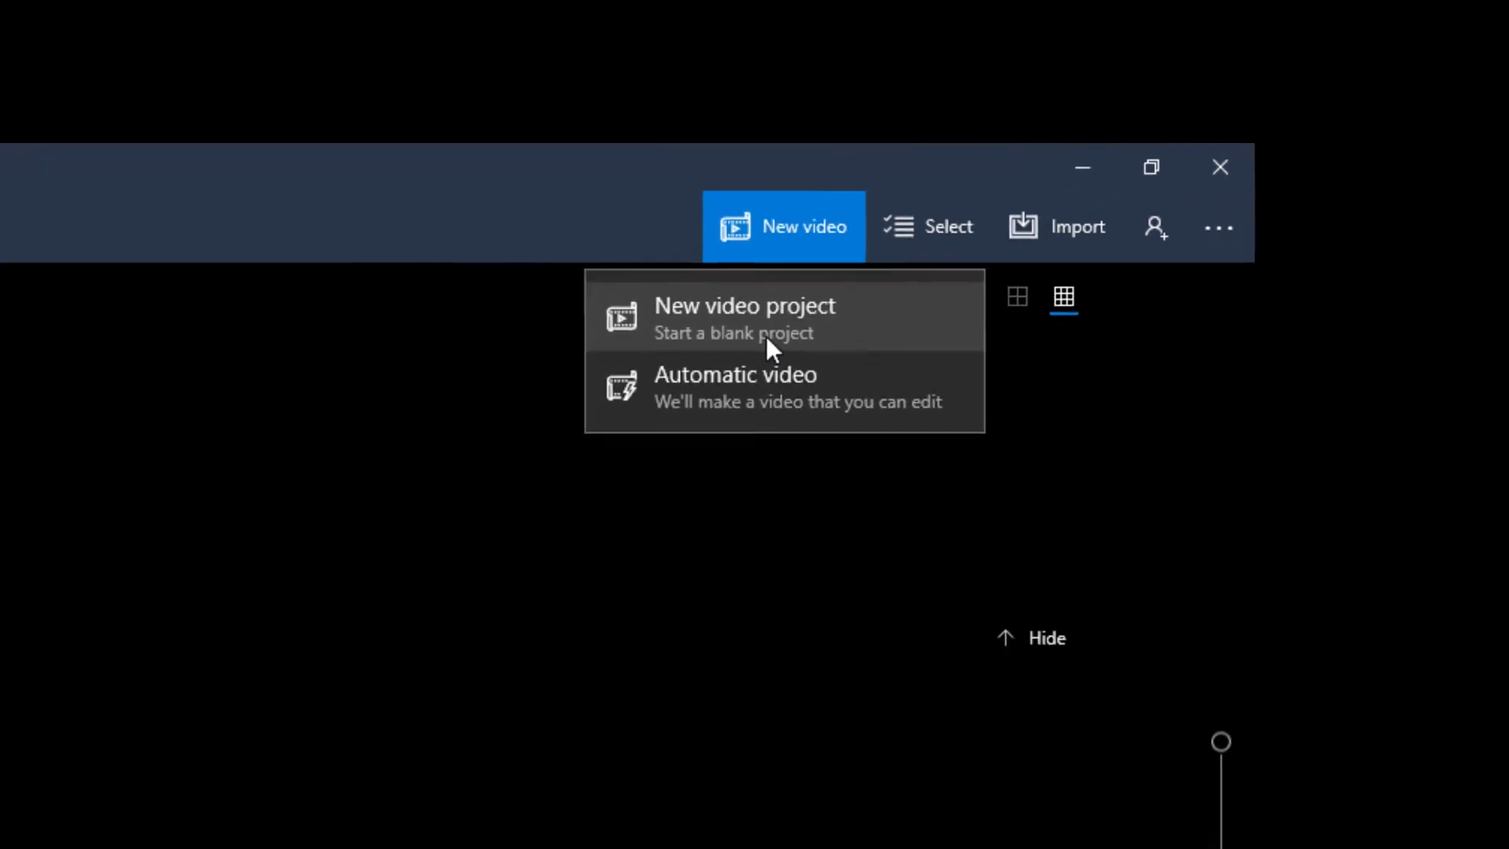
click(766, 338)
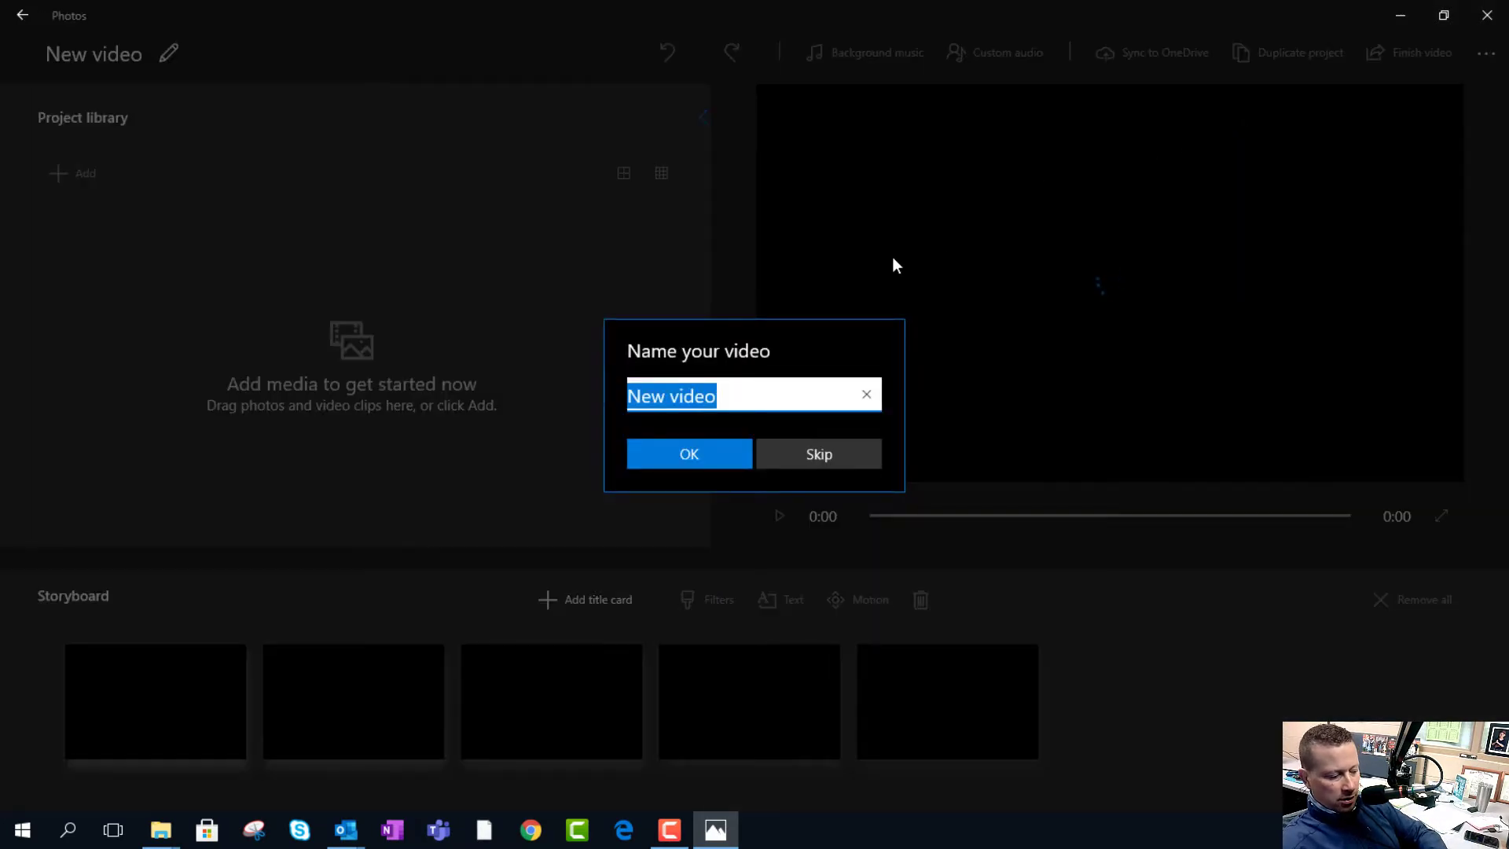
text(ireland)
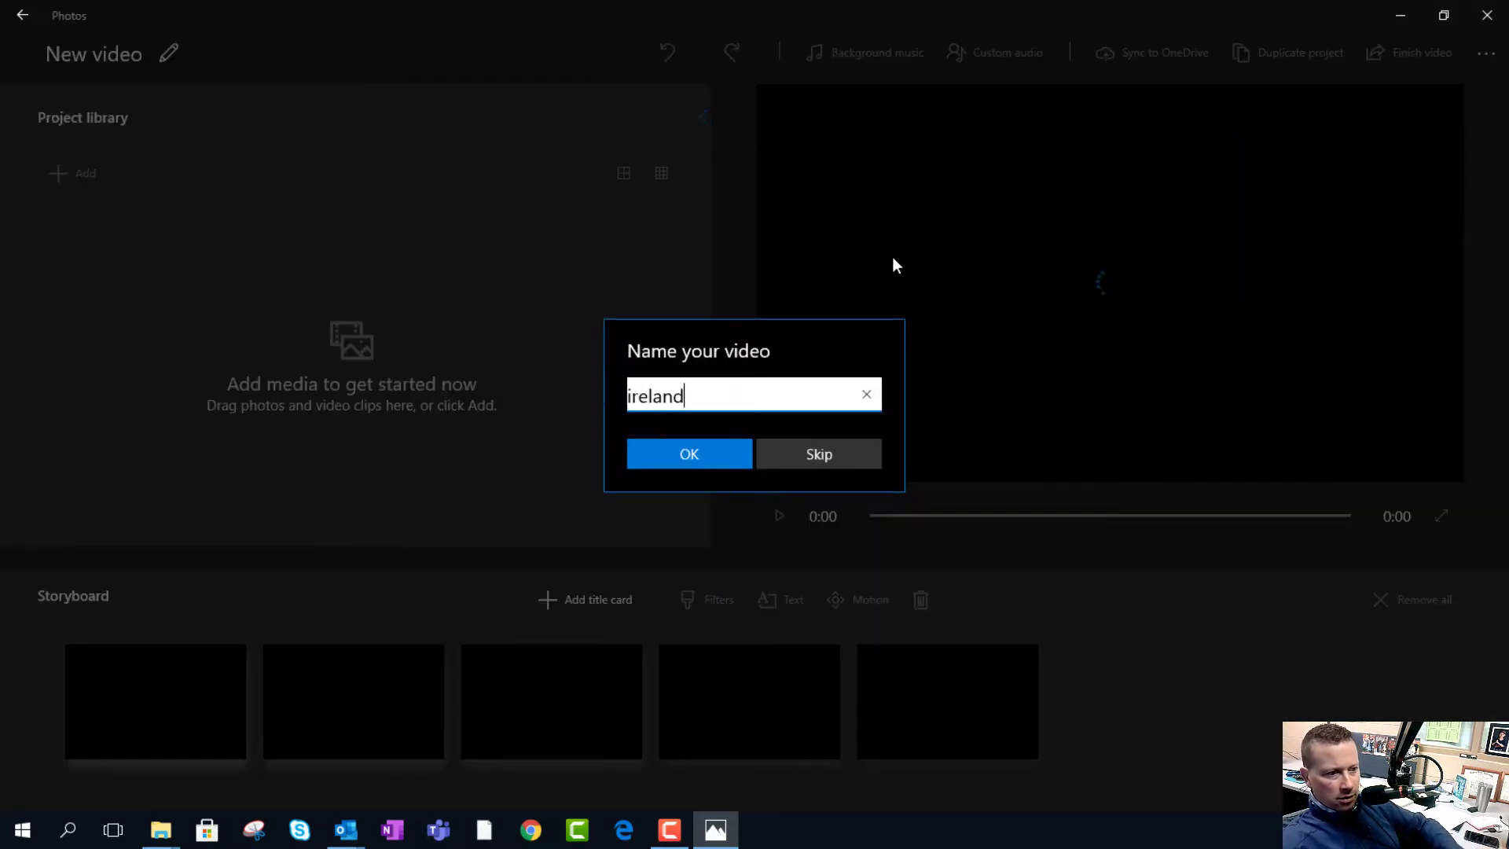
key(BackSpace)
key(BackSpace)
key(BackSpace)
key(BackSpace)
key(BackSpace)
key(BackSpace)
key(BackSpace)
text(Ire)
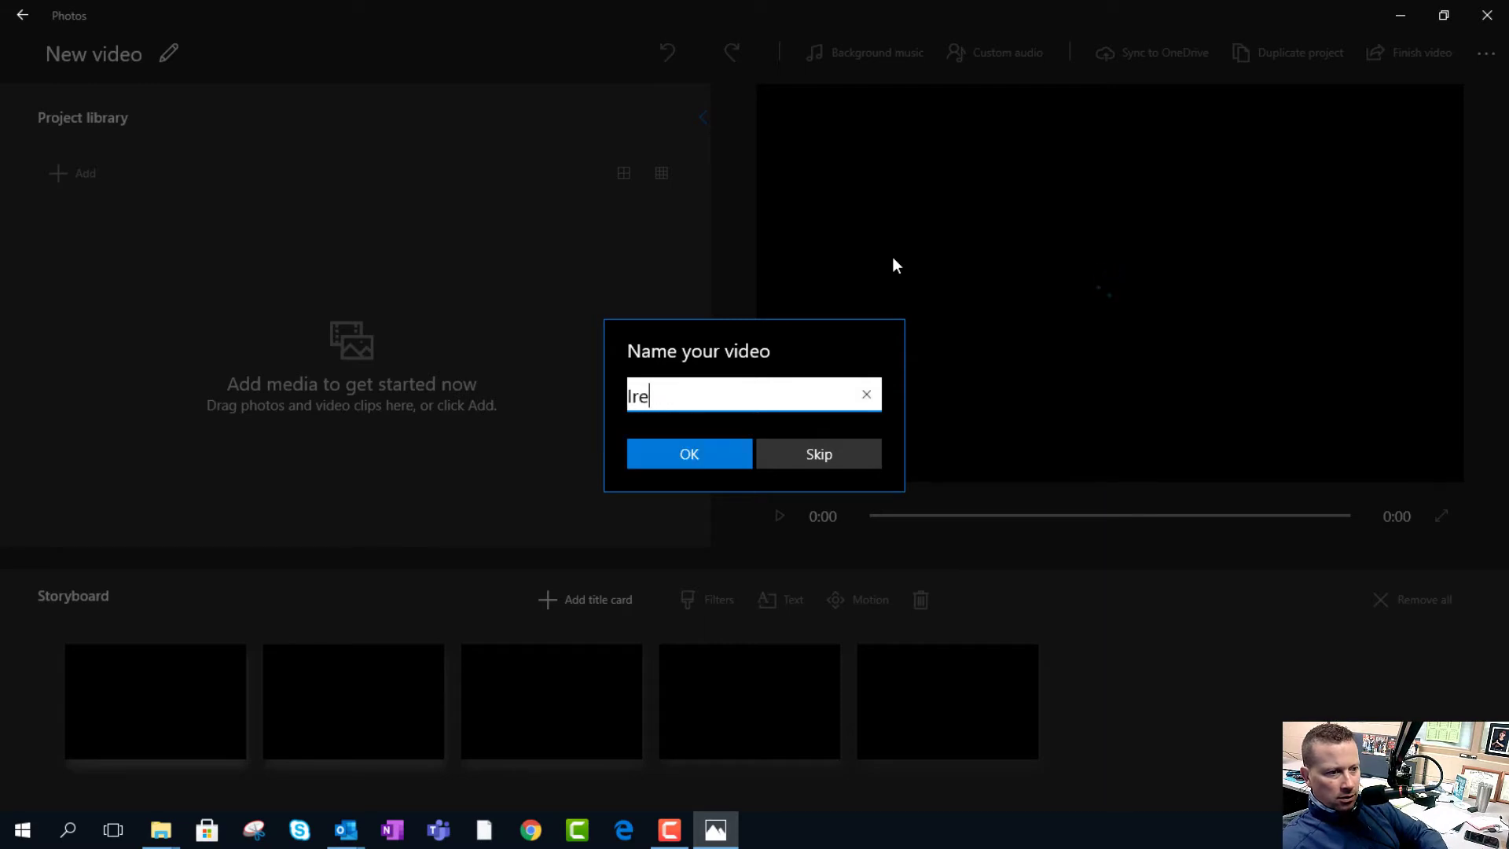
text(land)
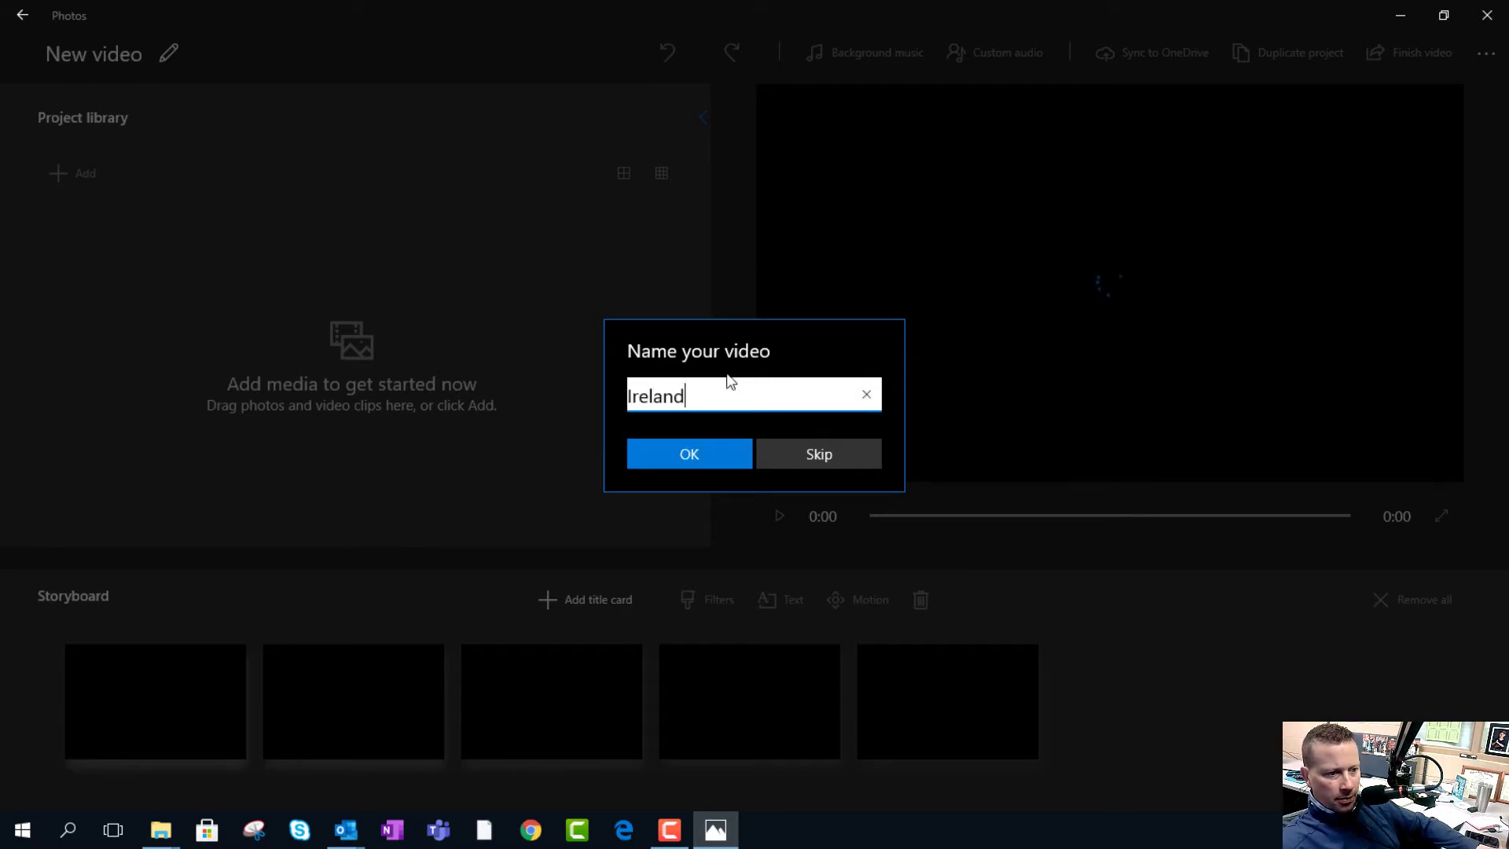
click(703, 462)
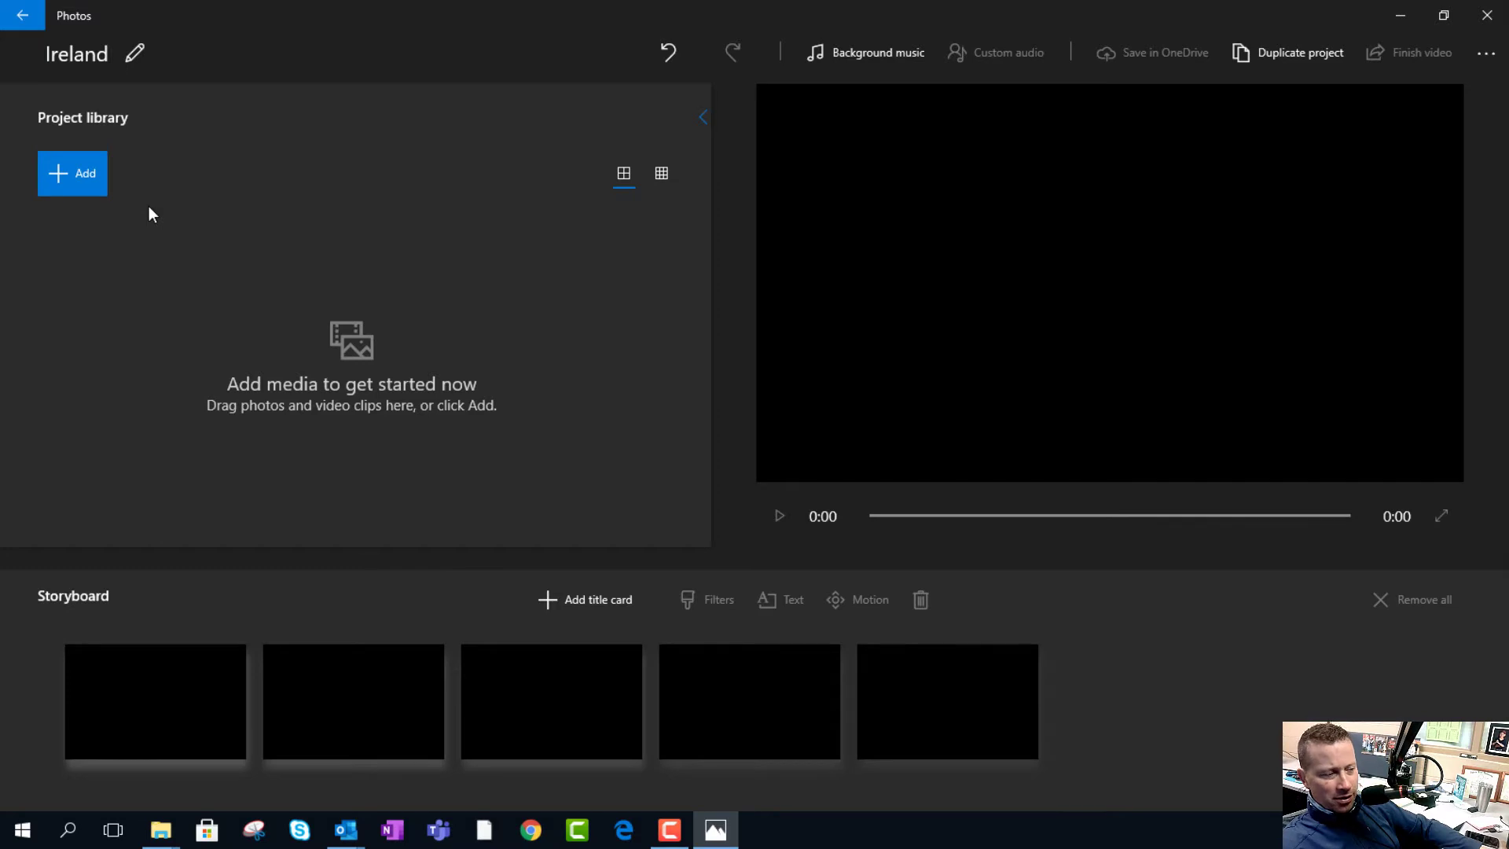
Step: Add all clips from the collection's Ireland footage album to the project, except the second ice cream clip and the first stone building clip
click(74, 177)
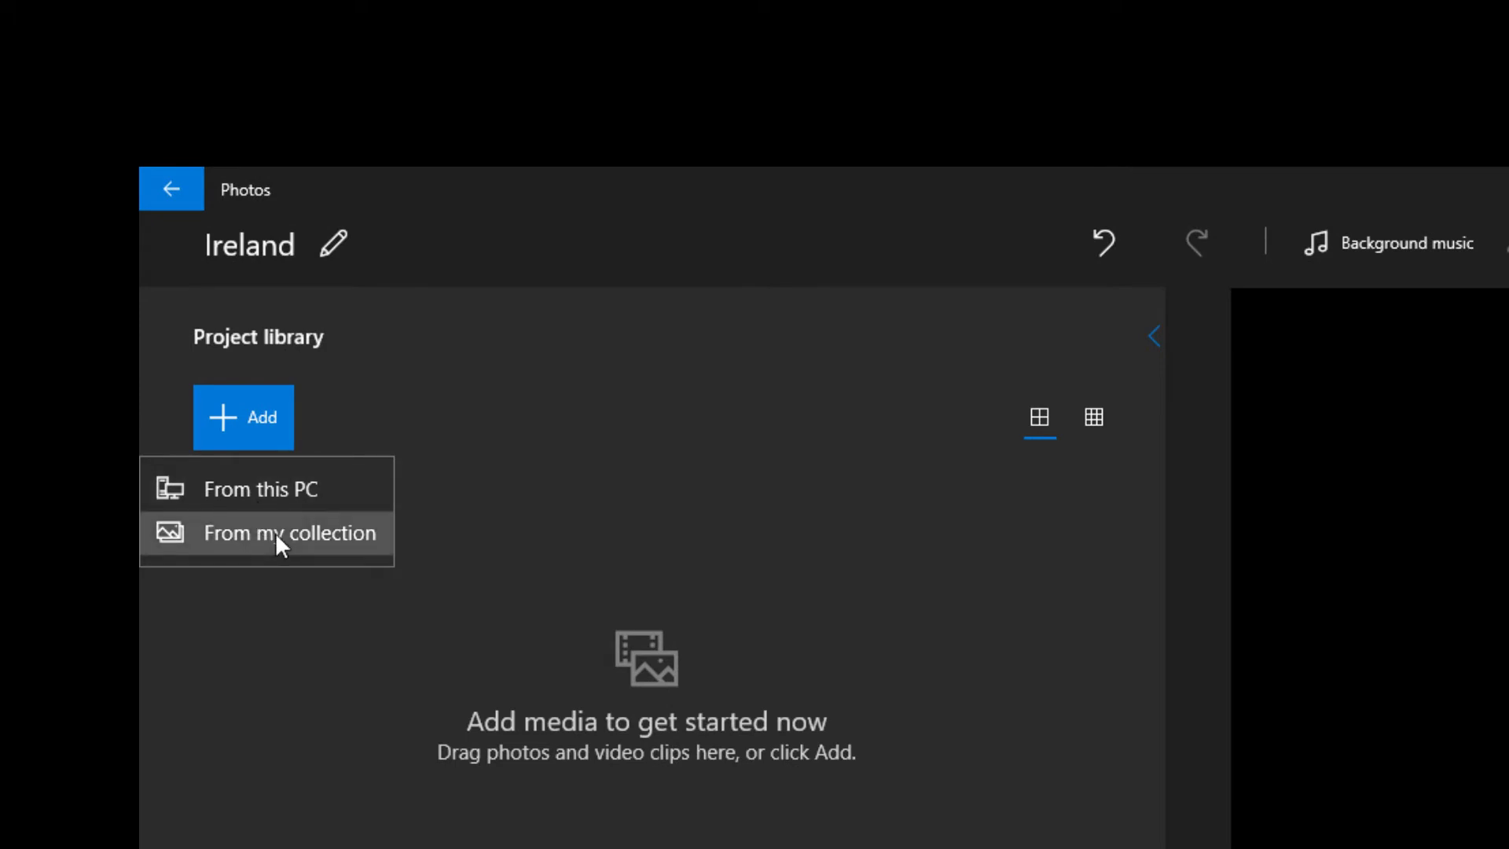
click(277, 537)
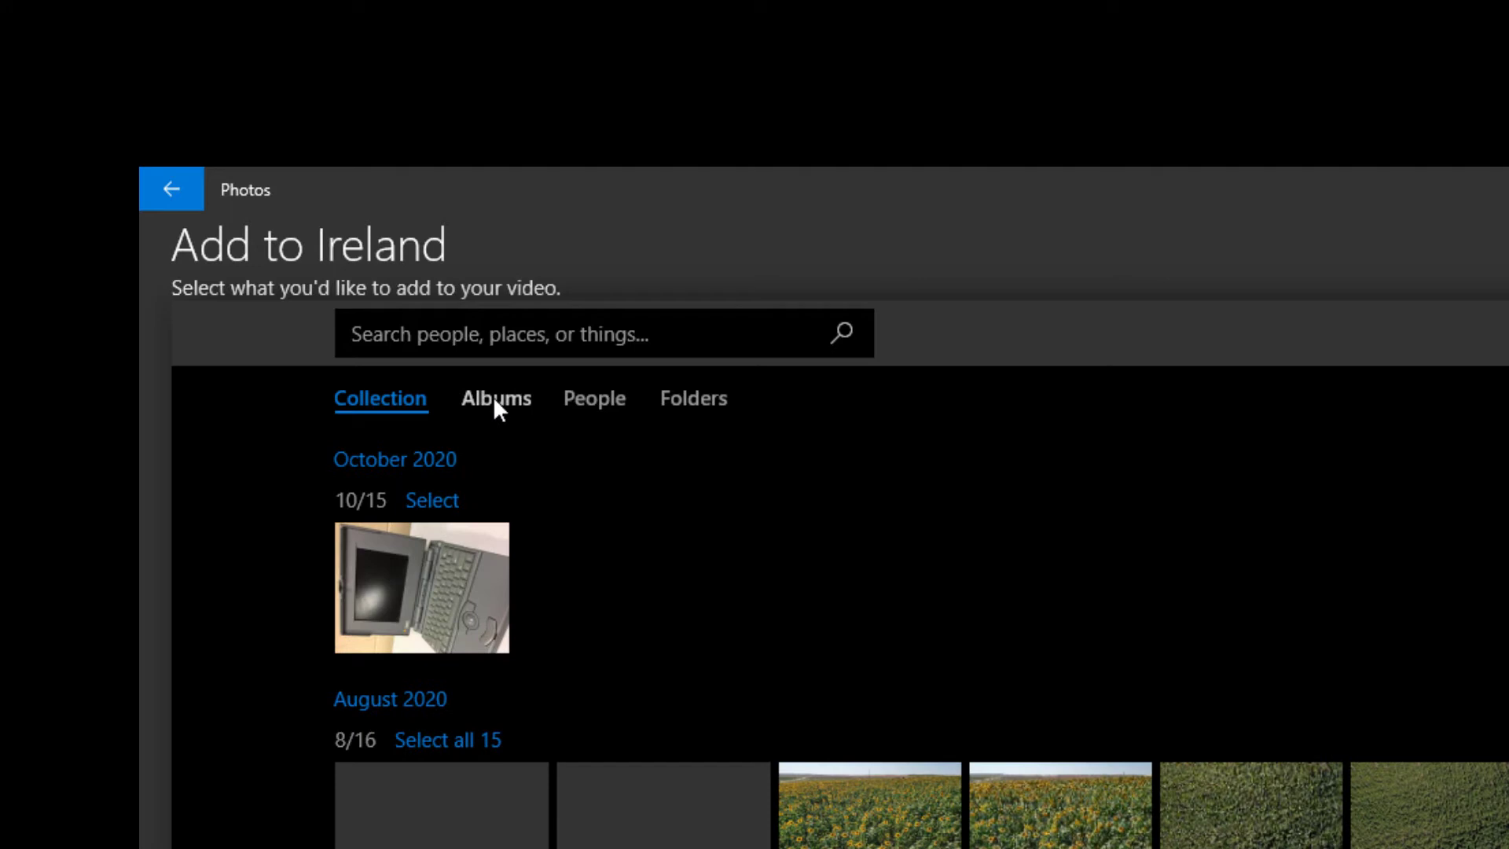
click(493, 396)
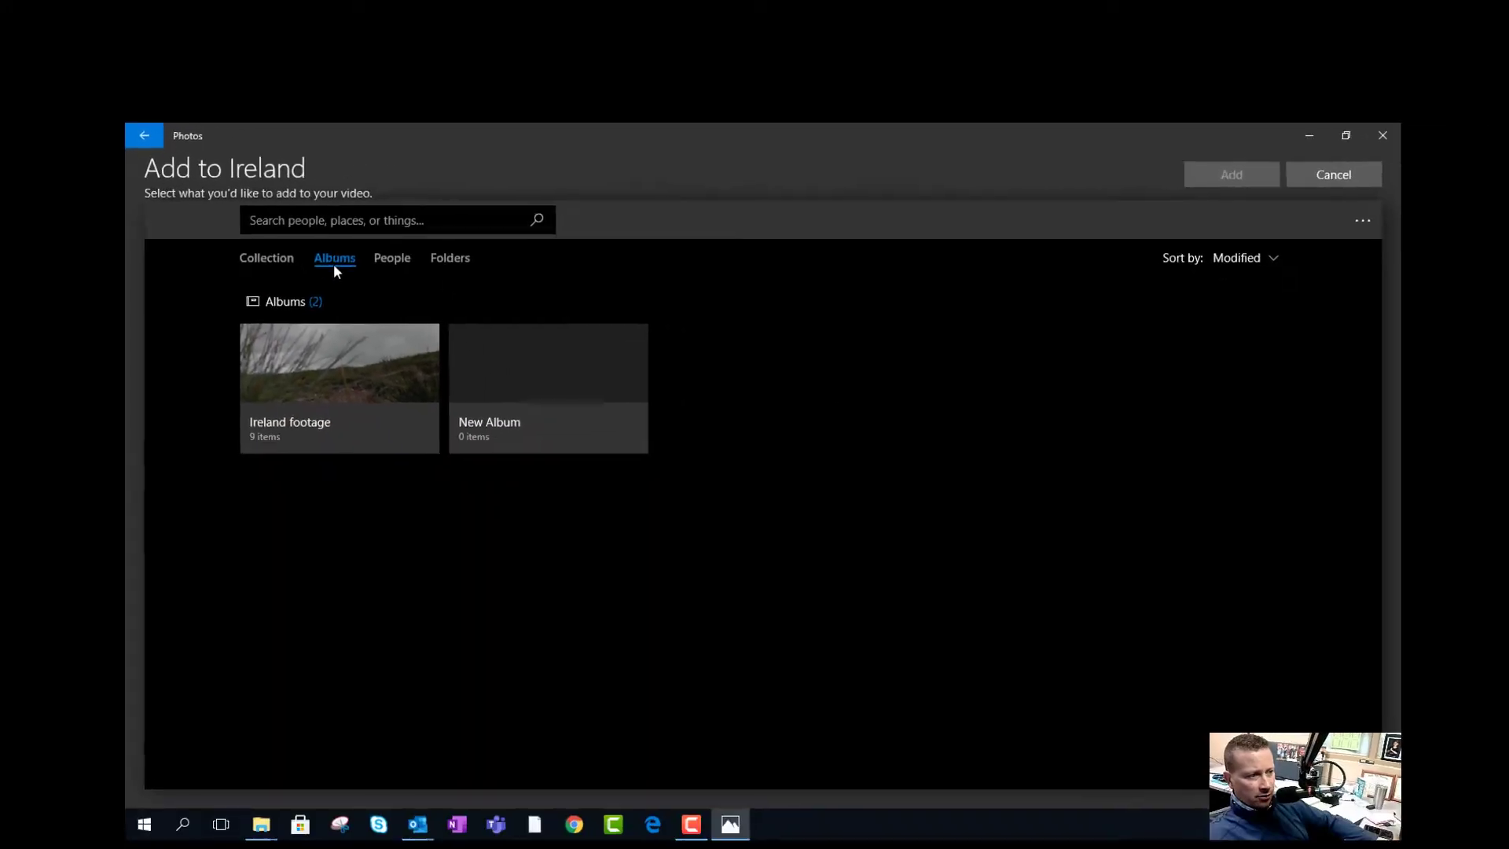
click(346, 400)
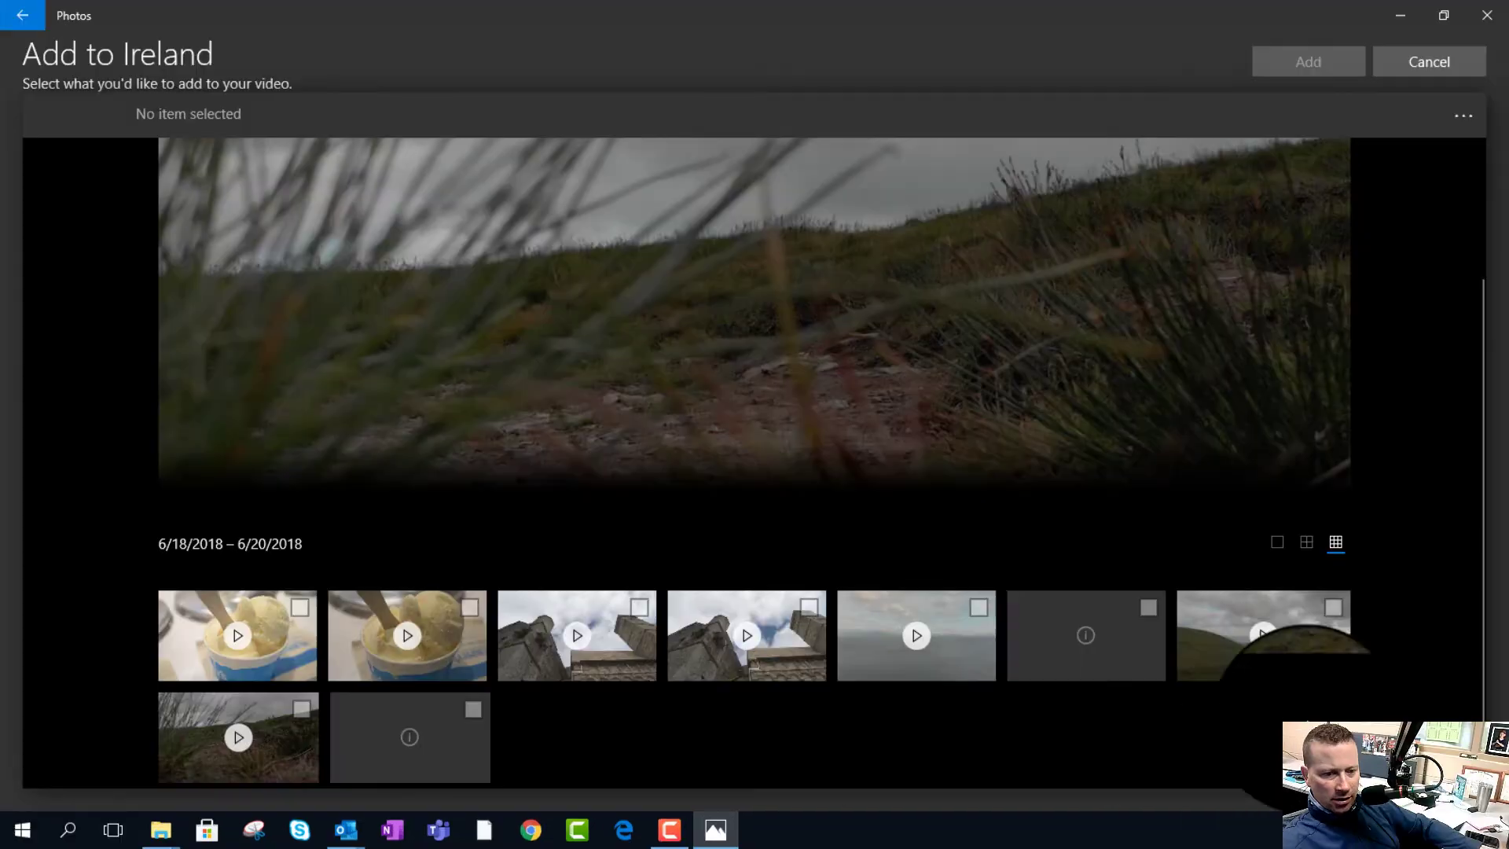
click(1333, 610)
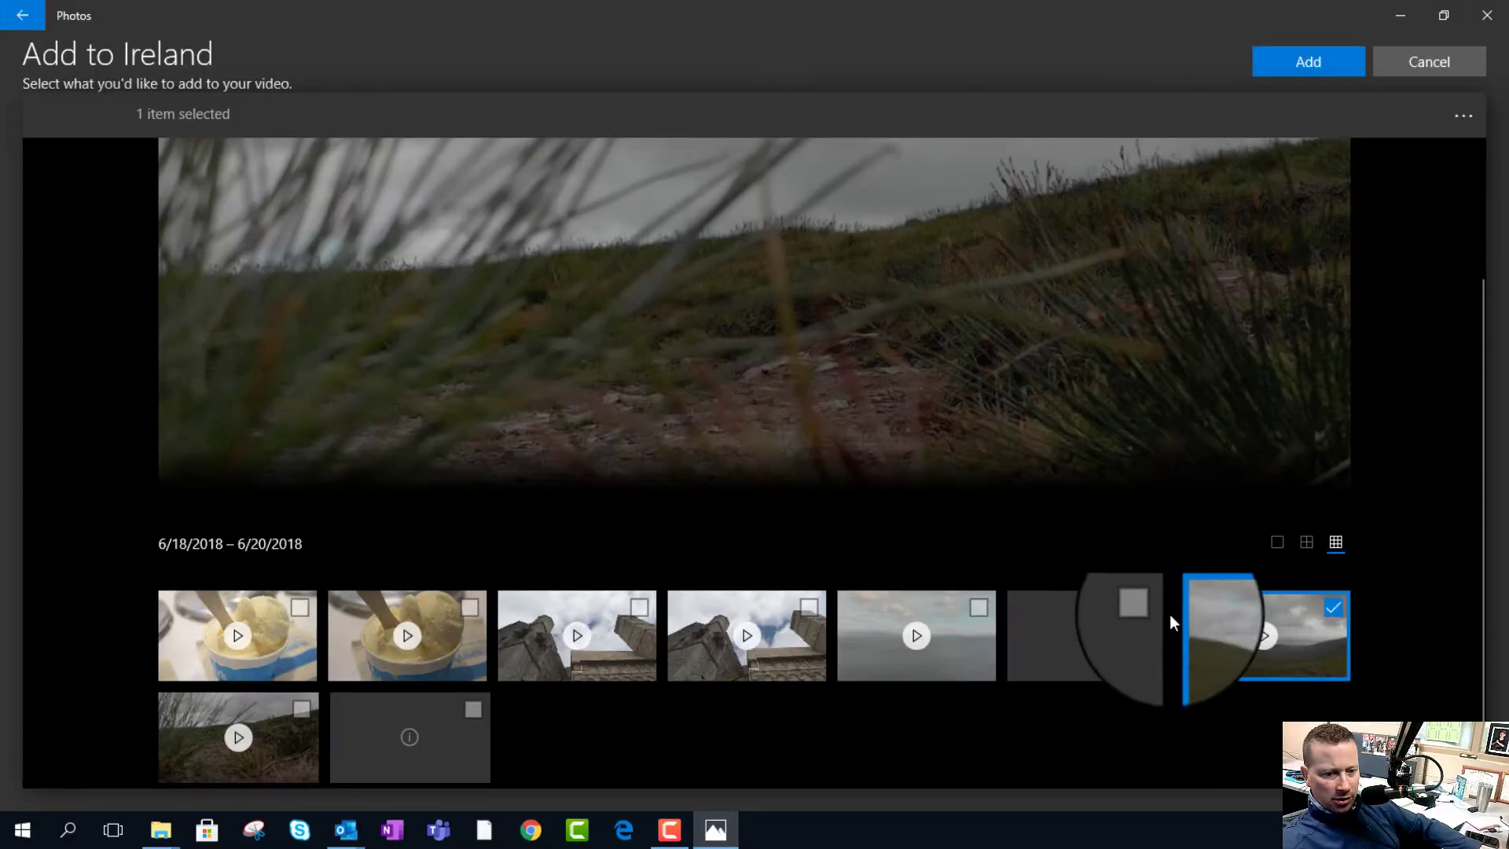
click(1141, 609)
click(982, 610)
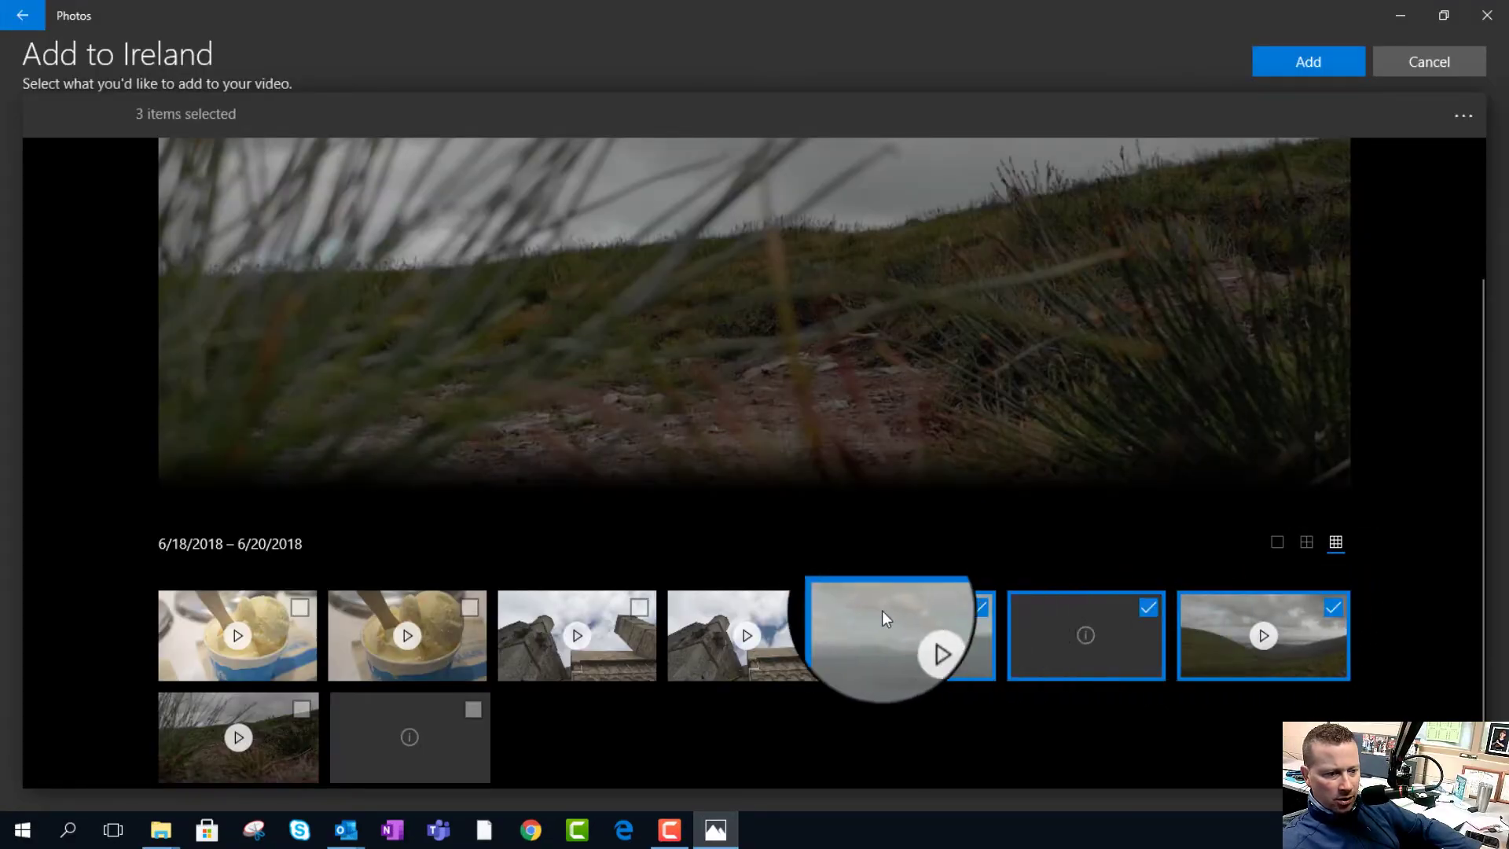
click(809, 608)
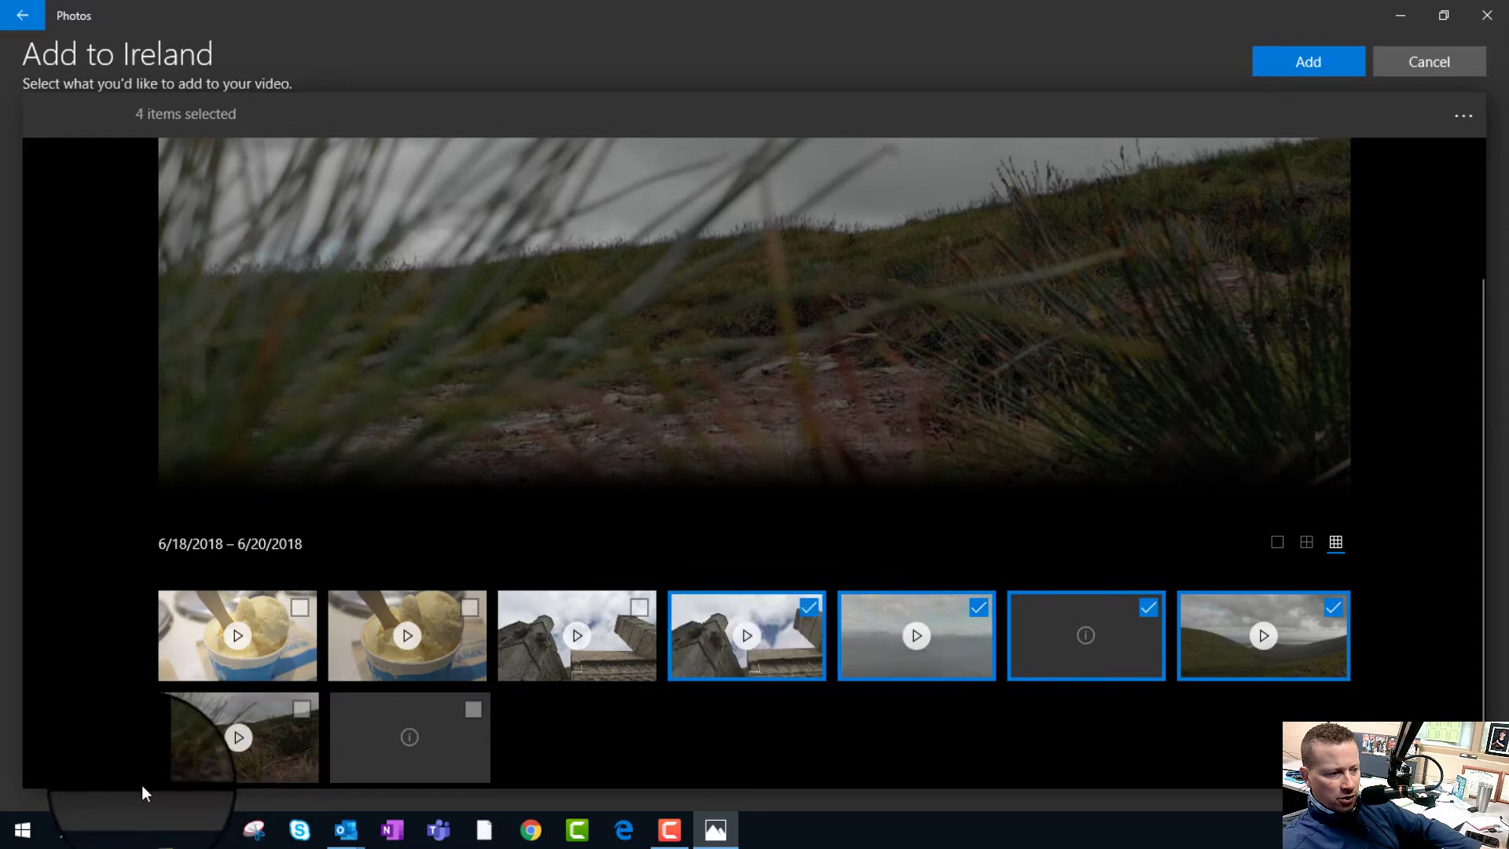
shift+click(457, 720)
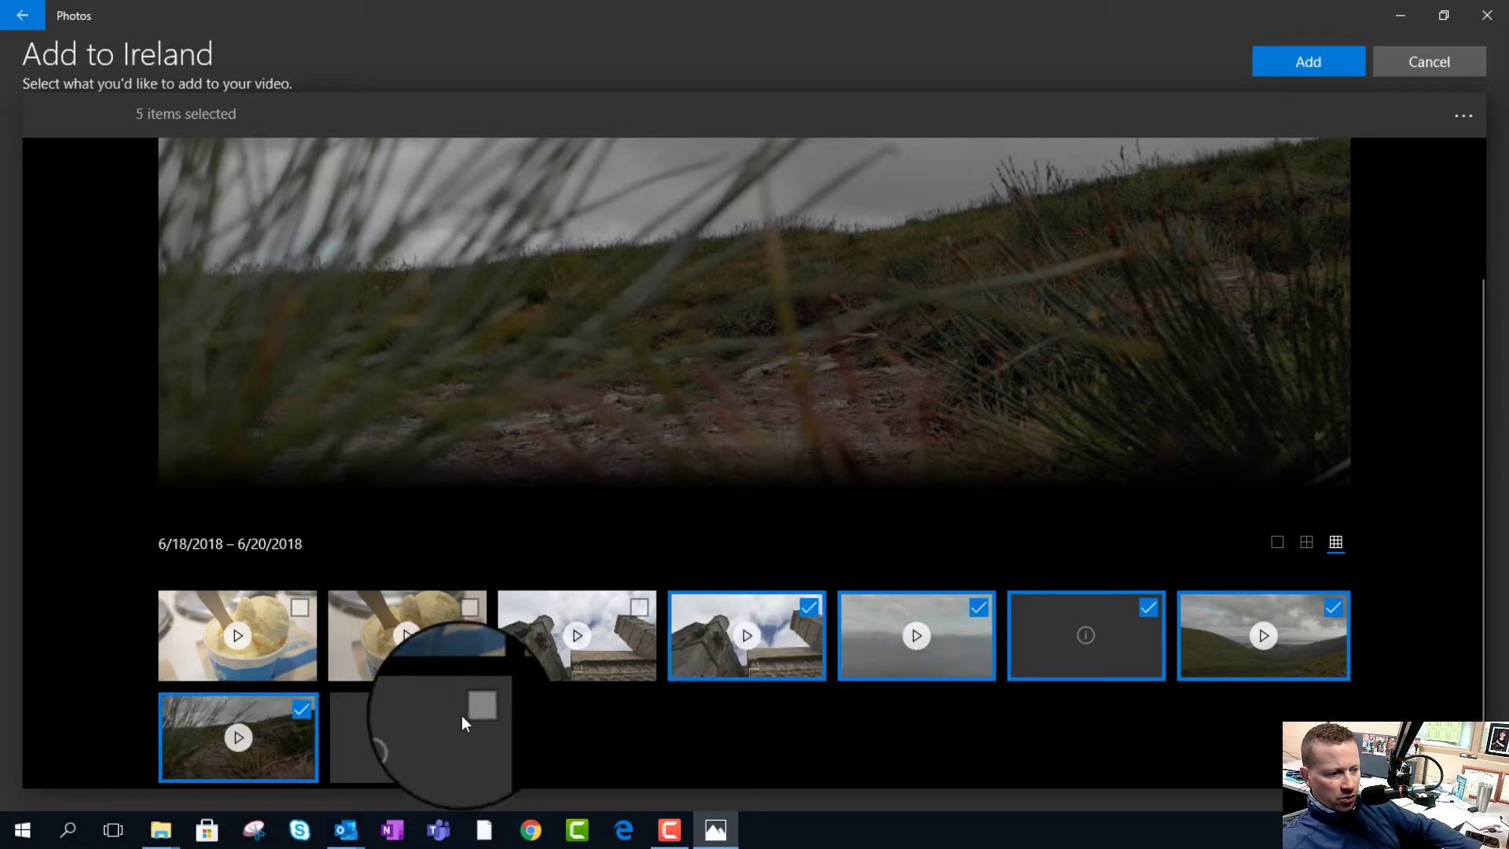
click(300, 607)
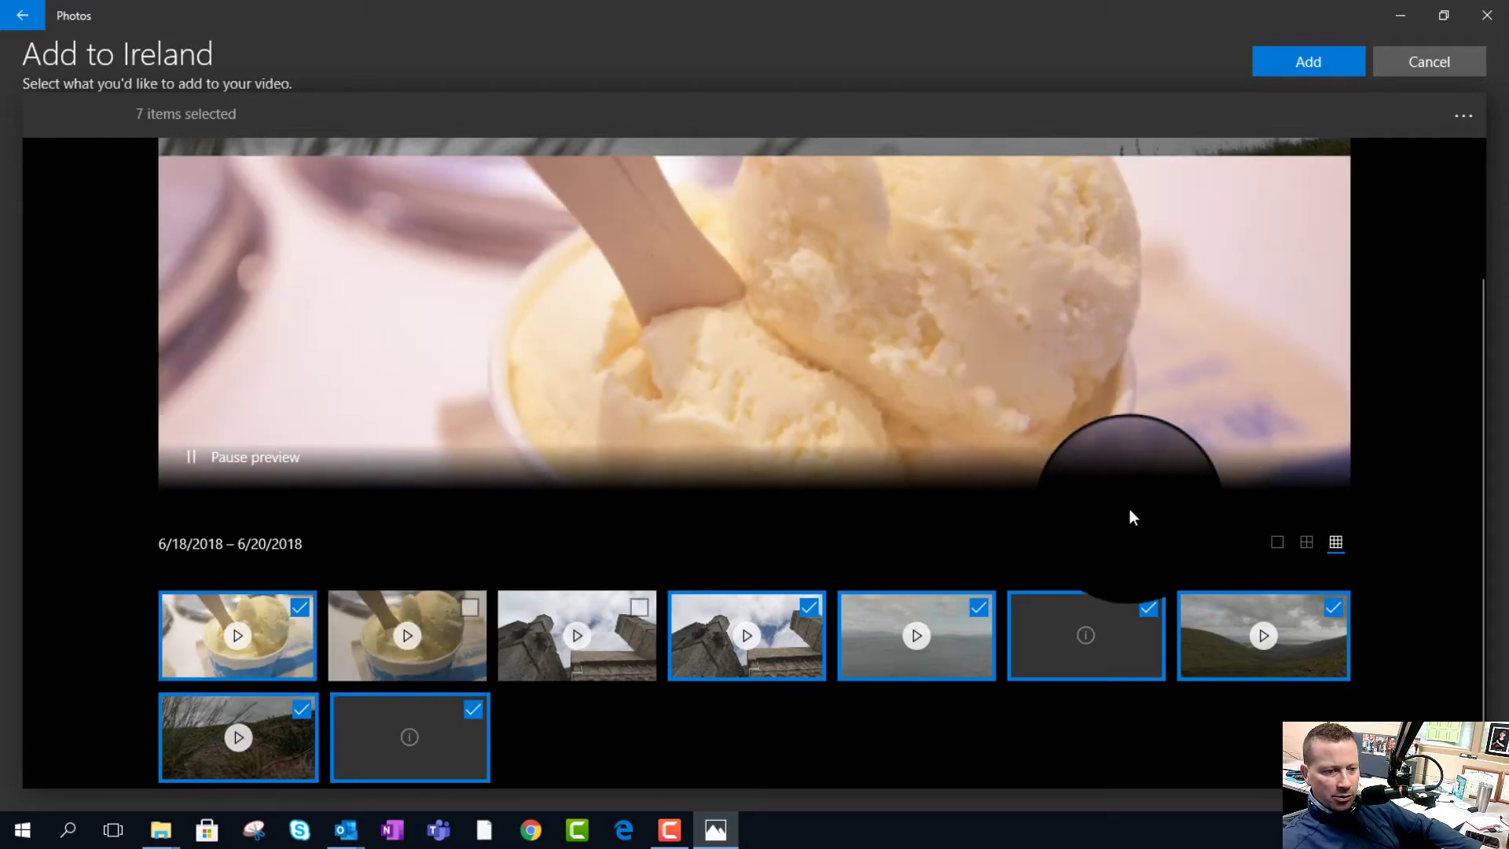
click(1308, 68)
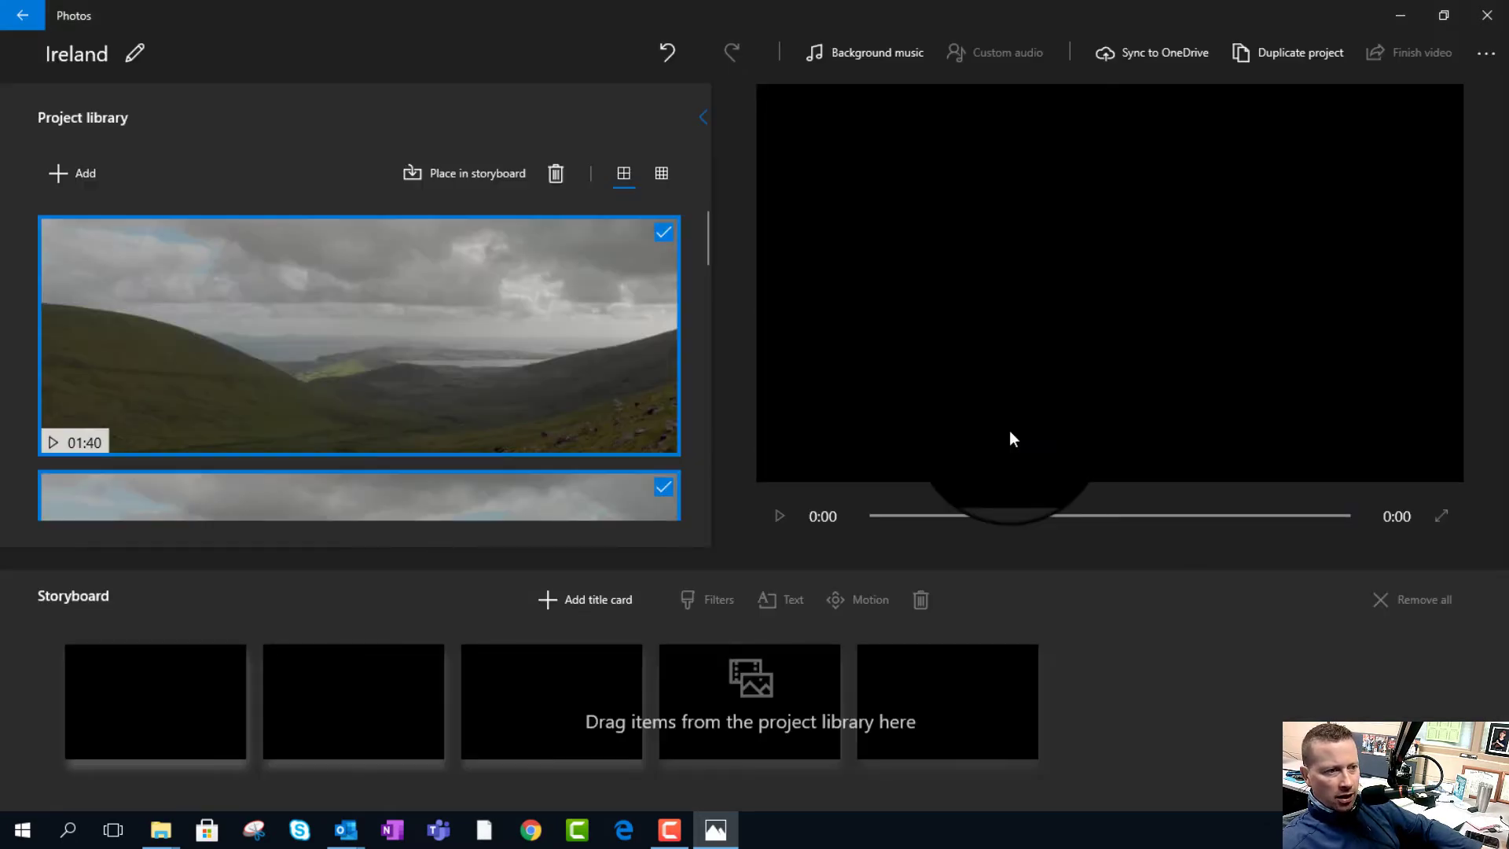
Step: Show the project library as small thumbnails and deselect all clips
click(587, 519)
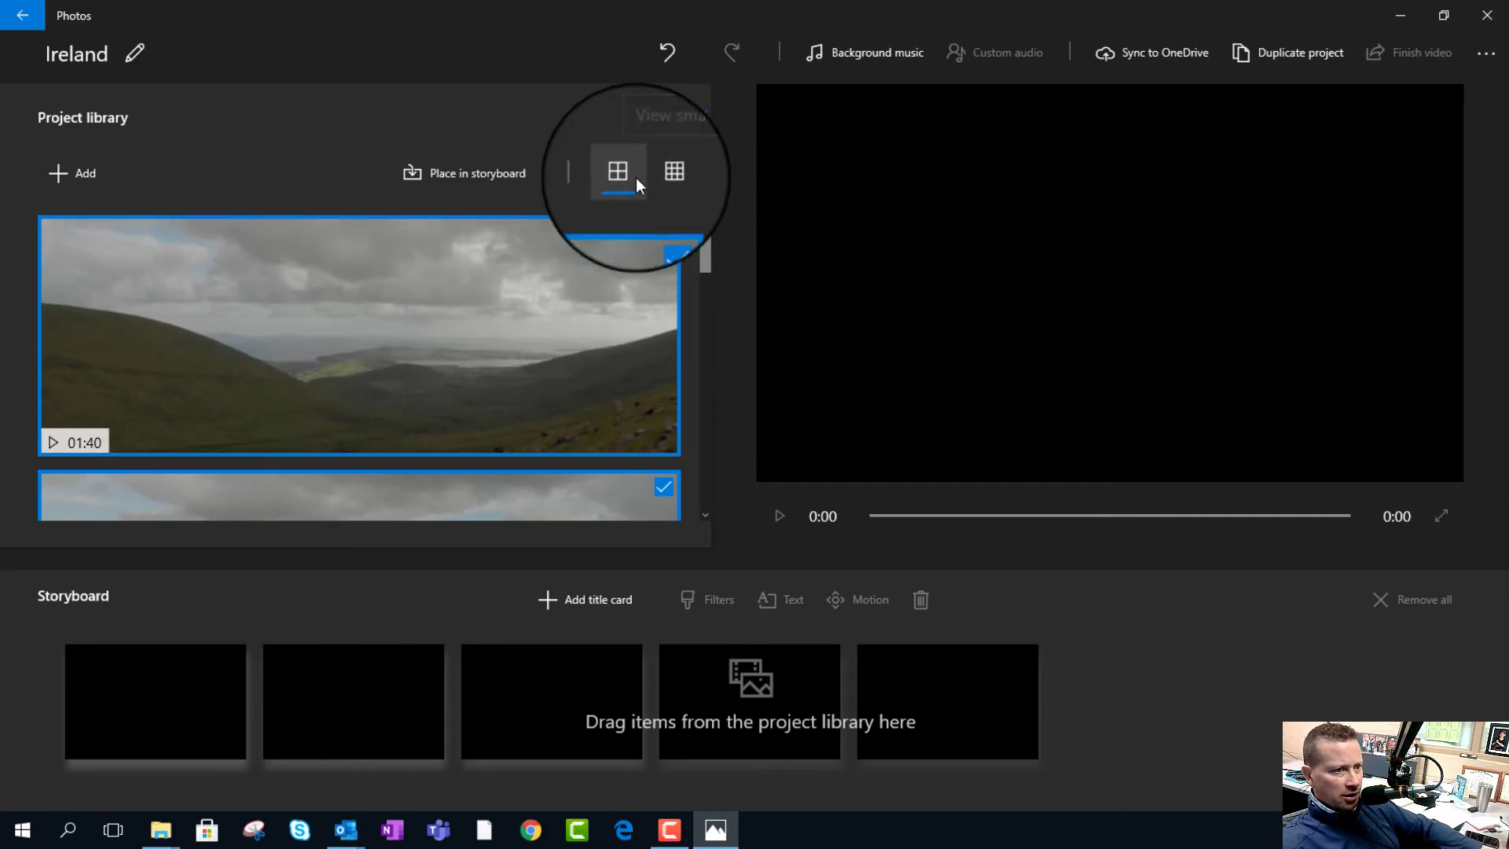
click(661, 173)
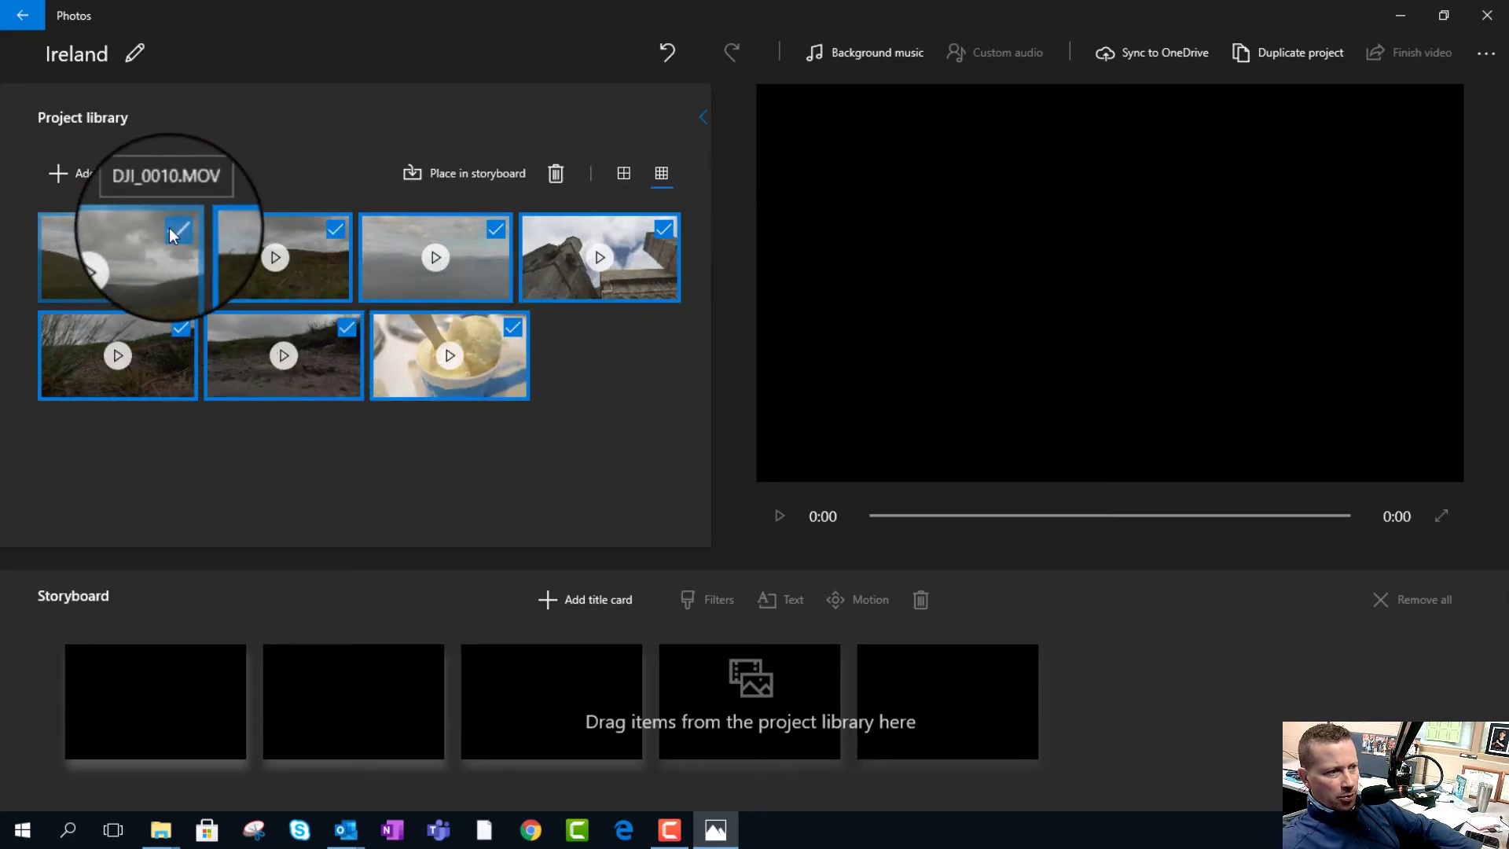
click(588, 364)
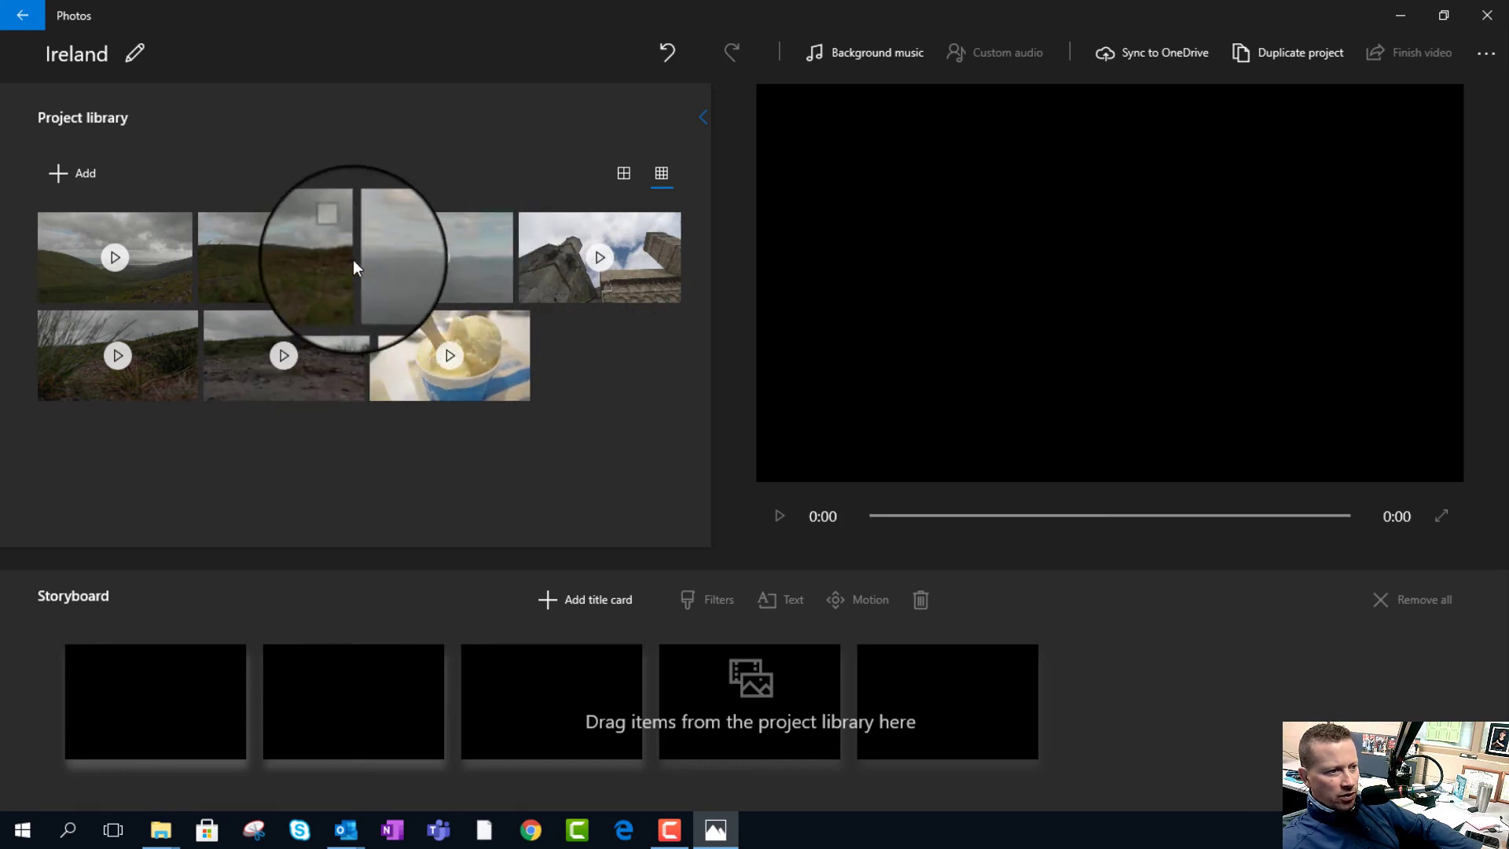
Step: Place the sea clip, the stone building clip and the ice cream clip in the storyboard in that order
drag(388, 265, 179, 687)
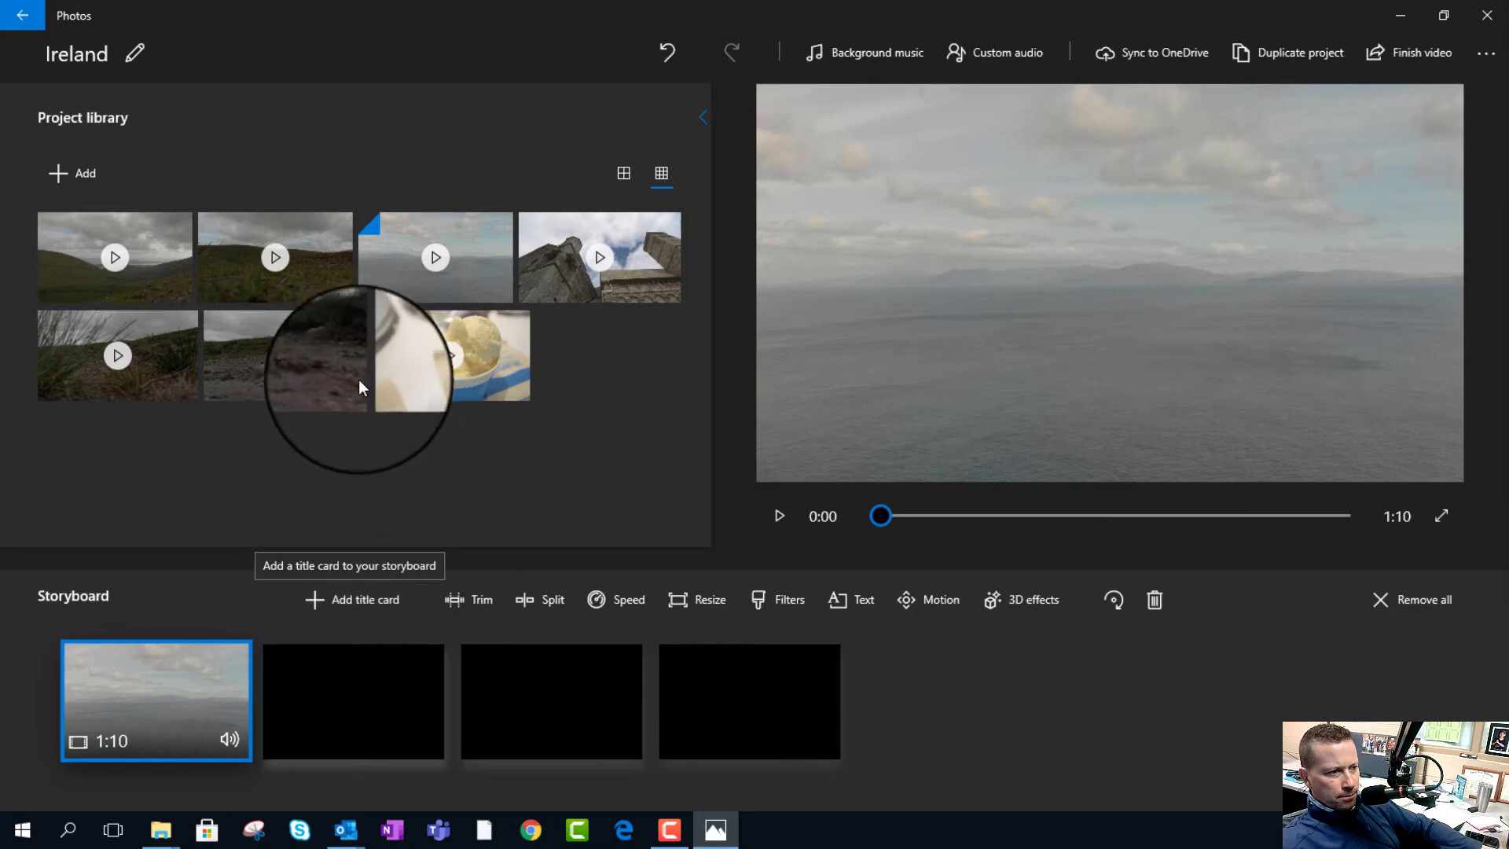
drag(559, 285, 480, 730)
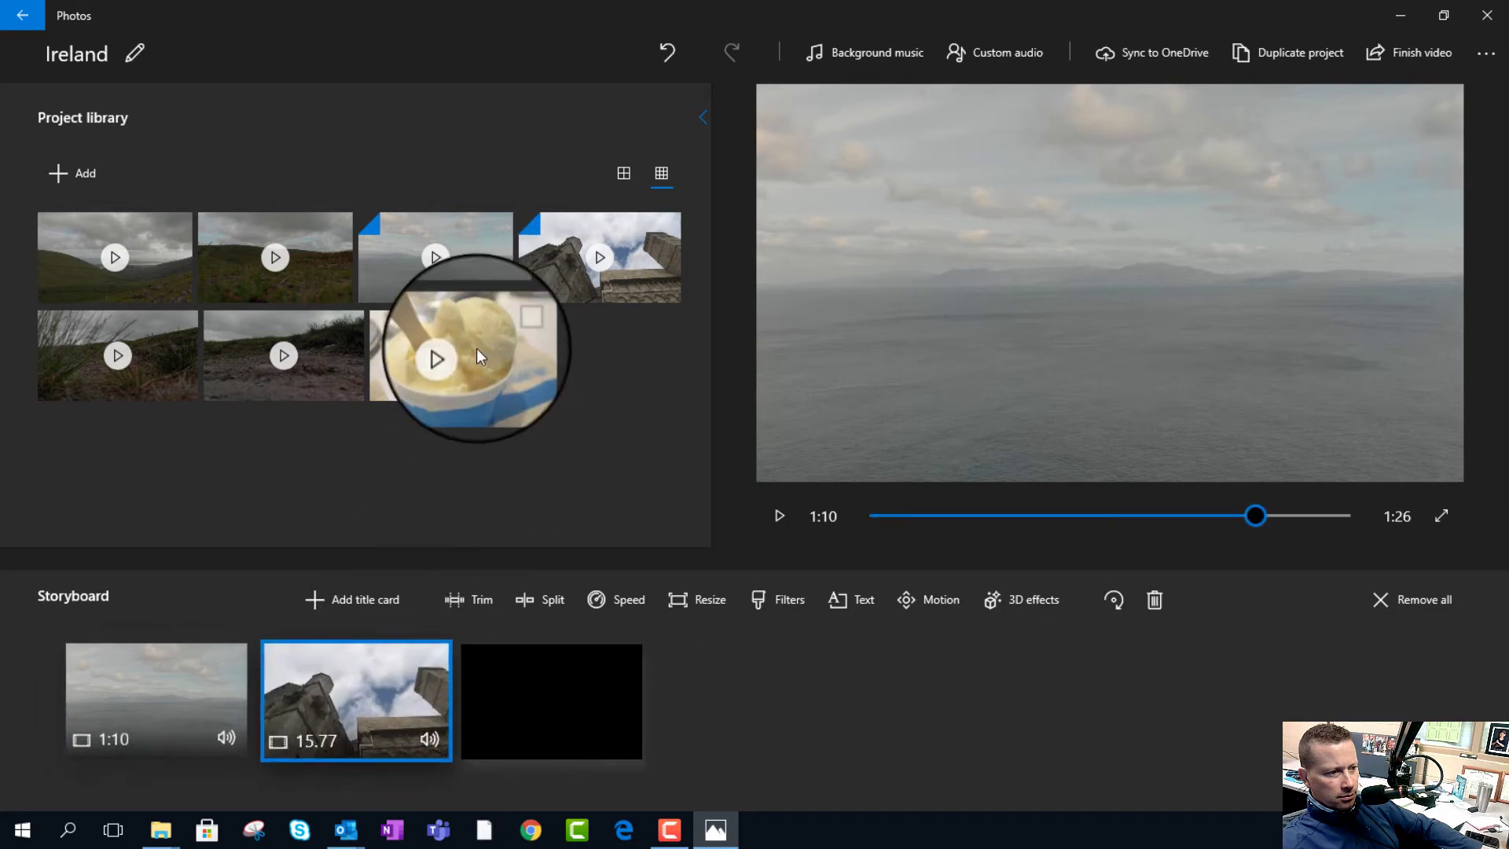
drag(476, 348, 545, 673)
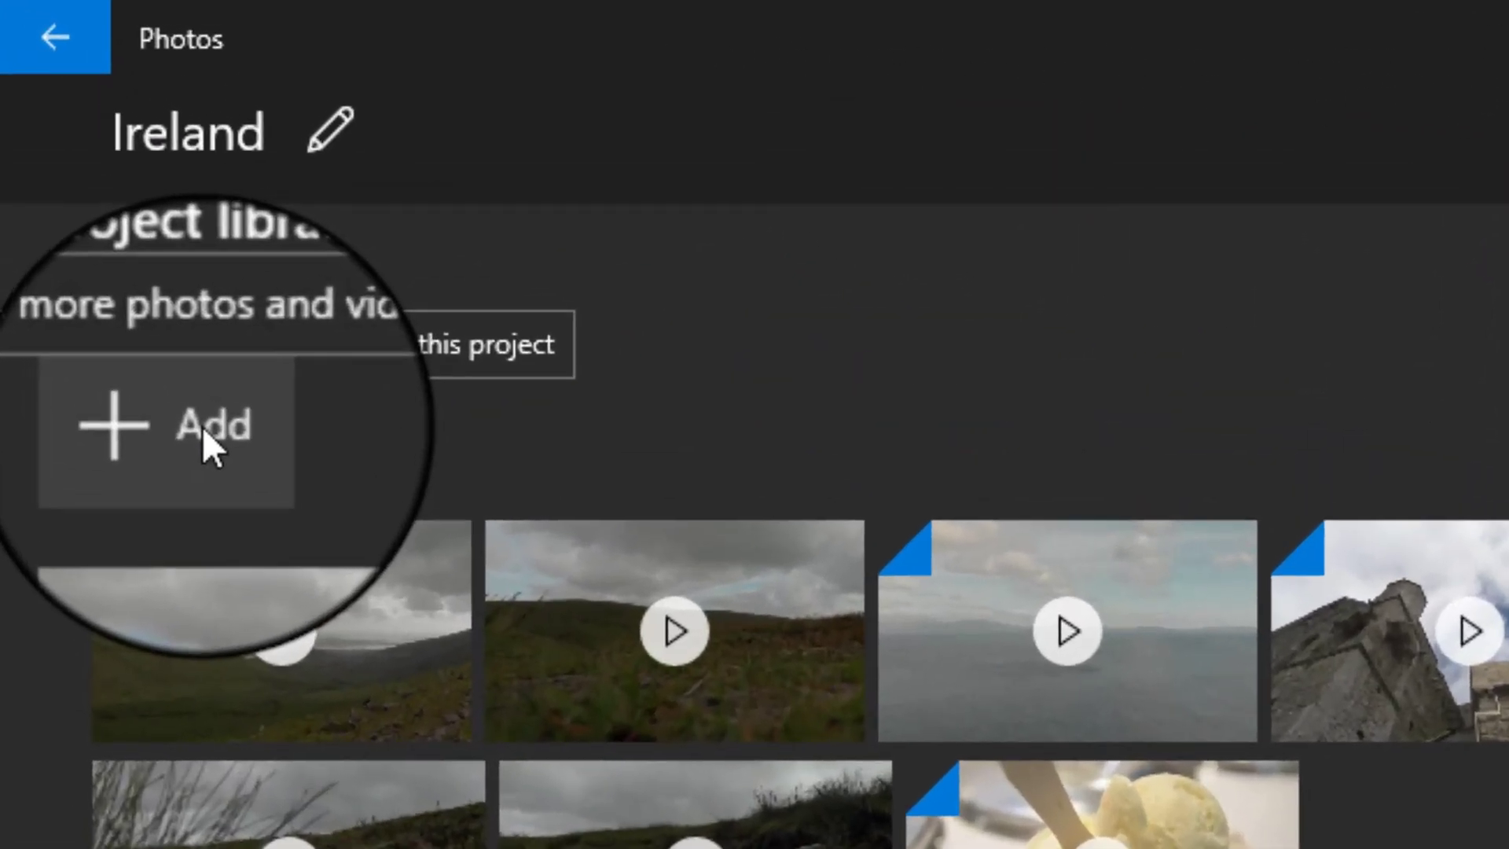
click(202, 425)
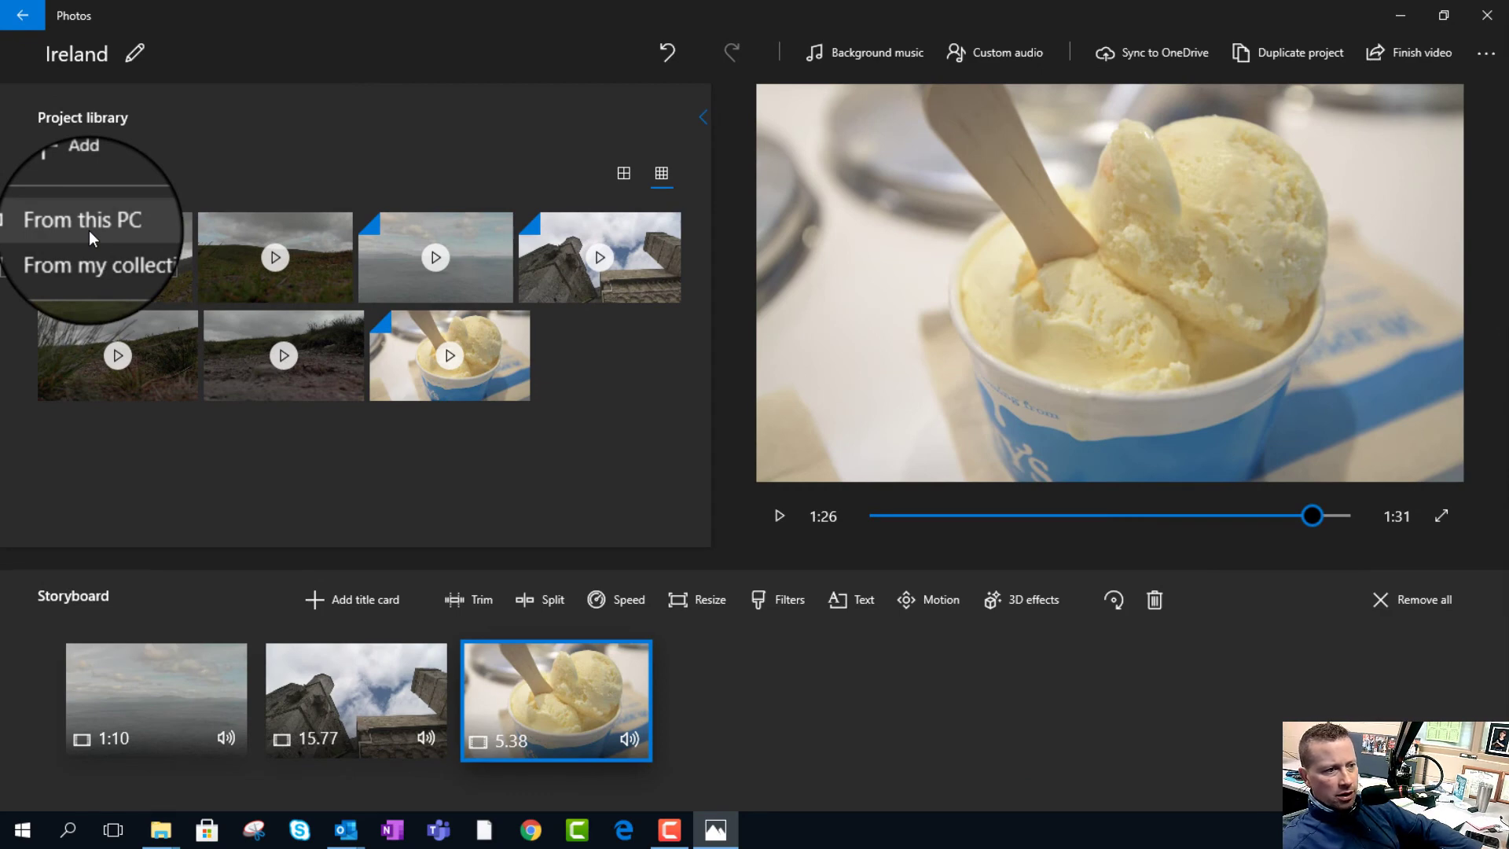
click(437, 560)
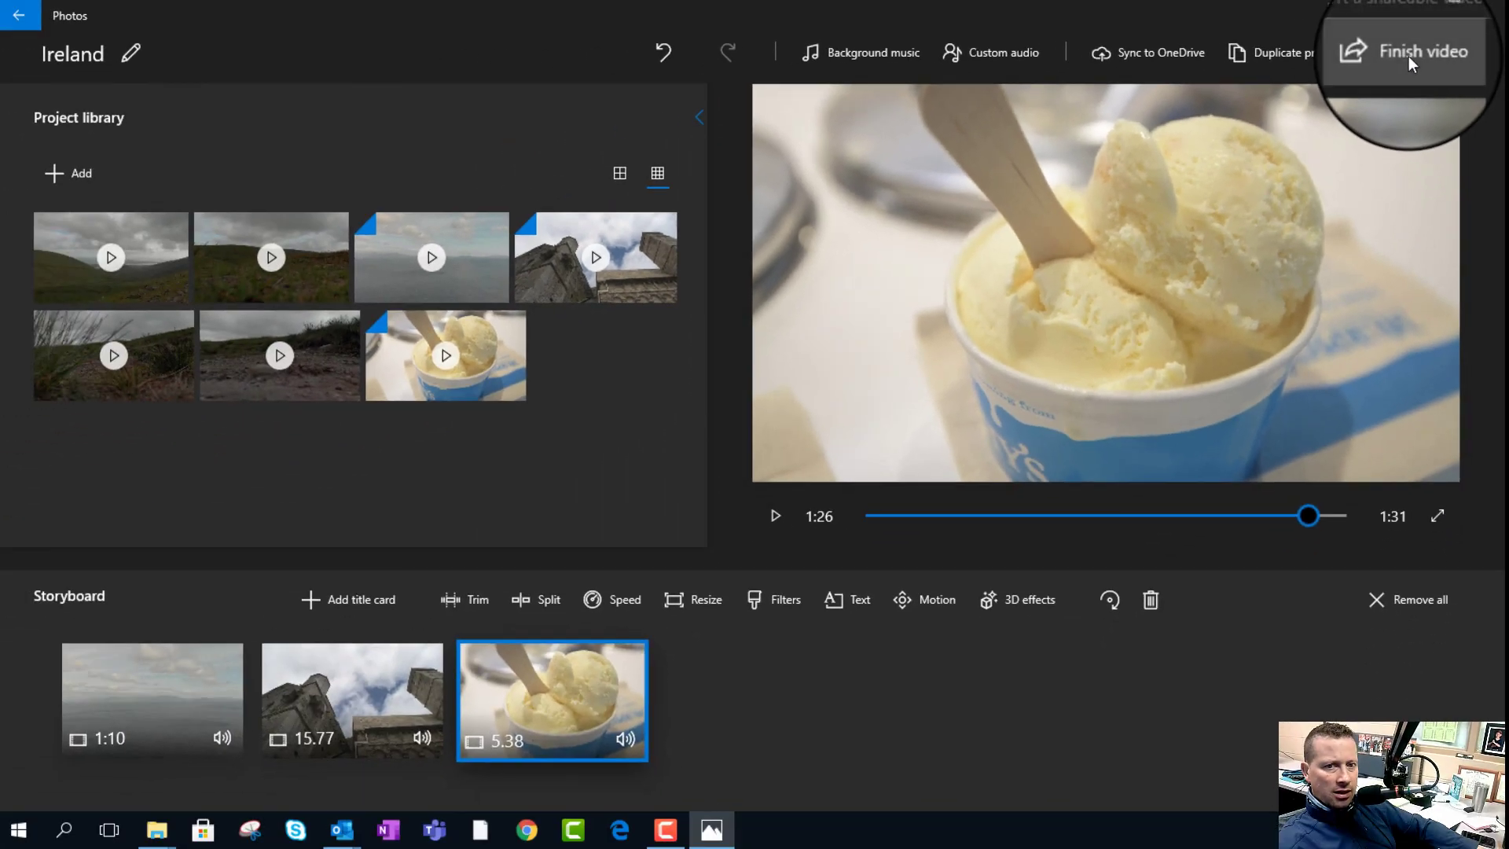
Step: Export the finished video at High 1080p quality with hardware-accelerated encoding, saving it as Ireland in the Camera Roll folder
click(1409, 55)
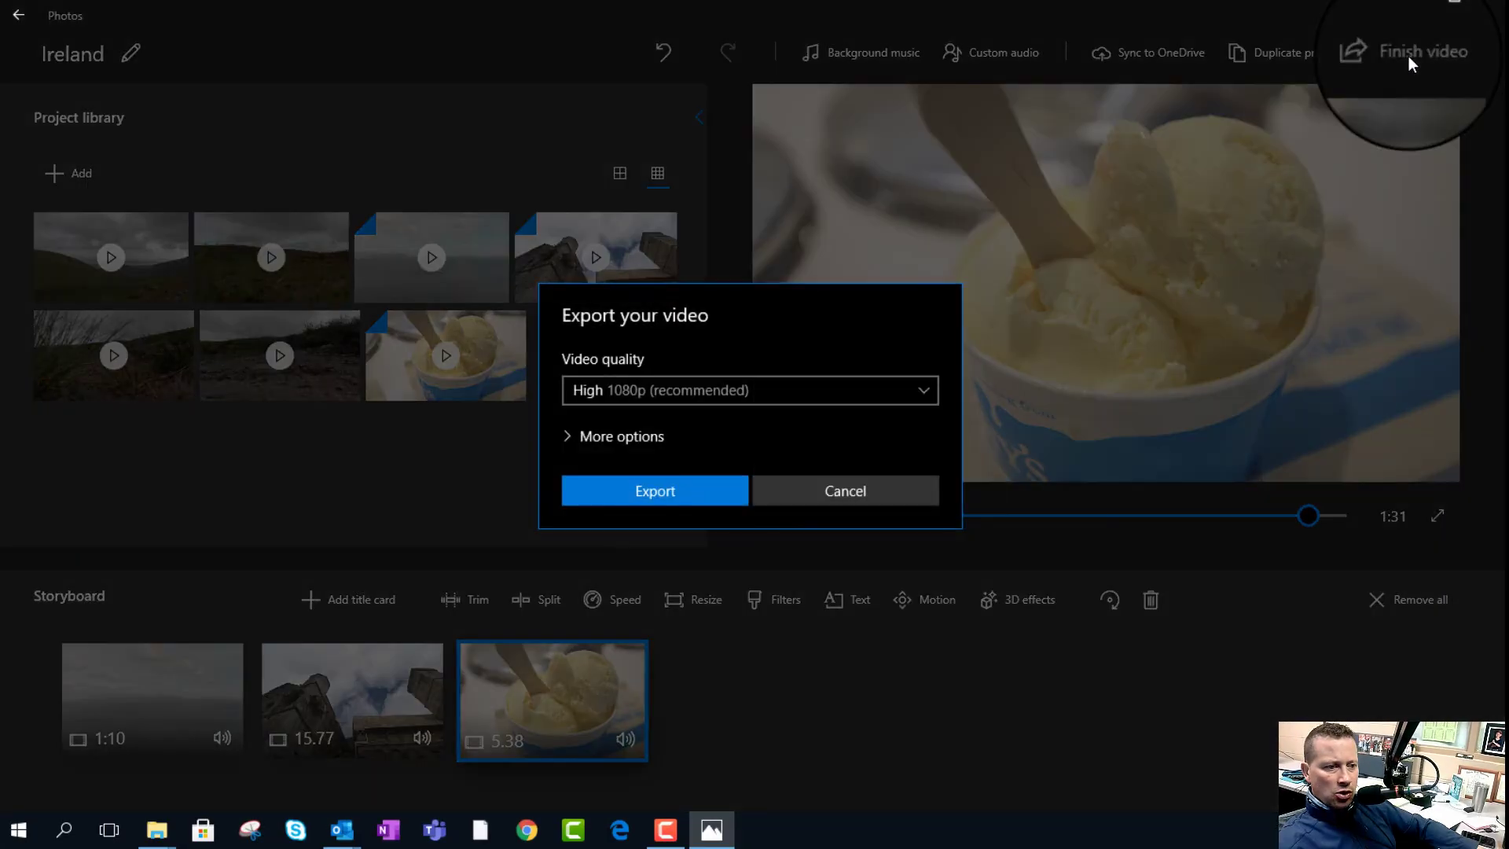
click(751, 391)
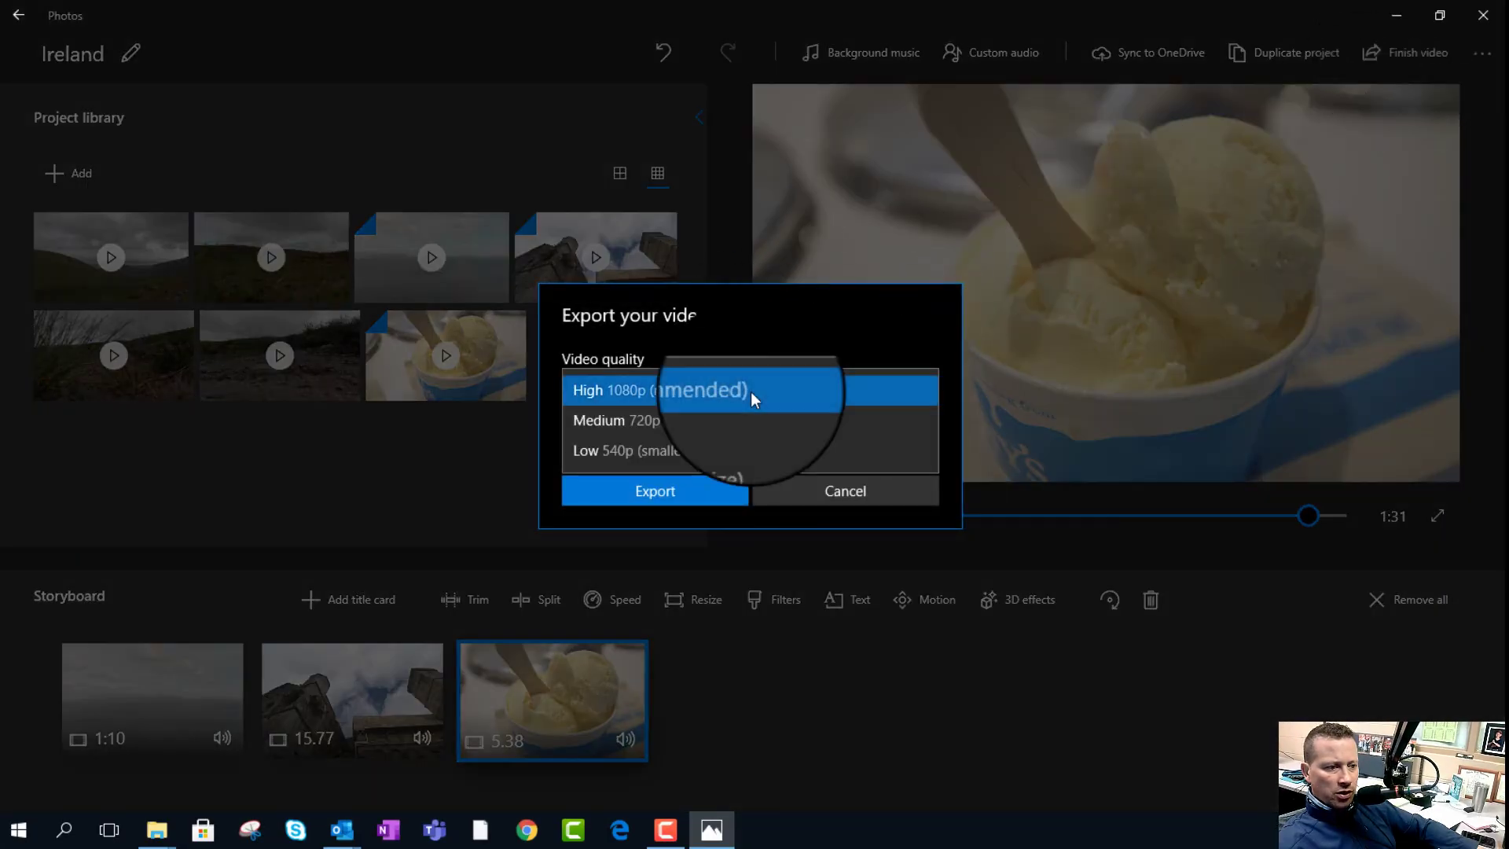
click(700, 388)
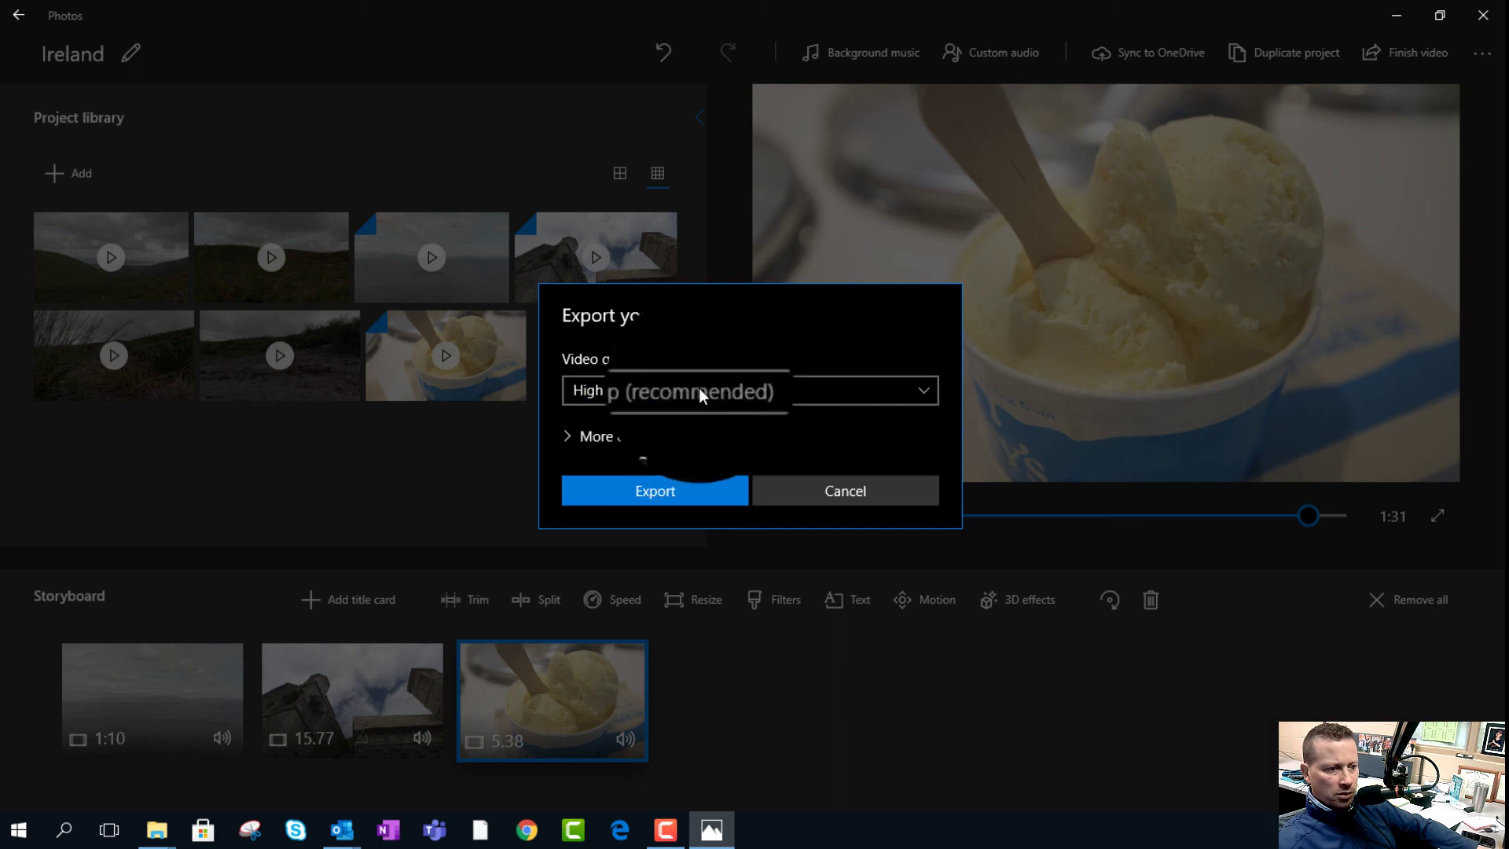
click(574, 436)
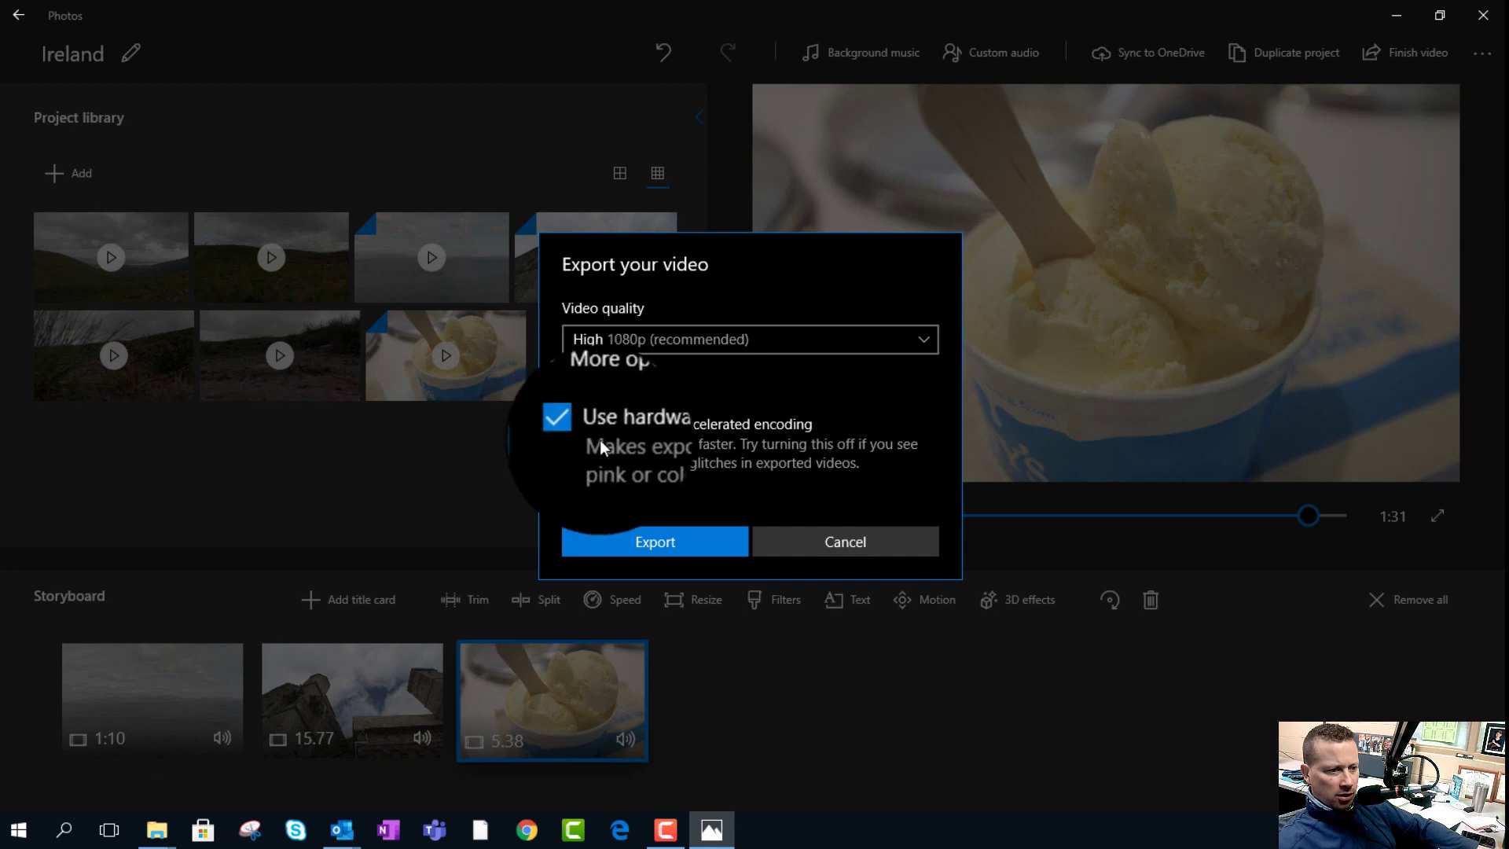
click(649, 543)
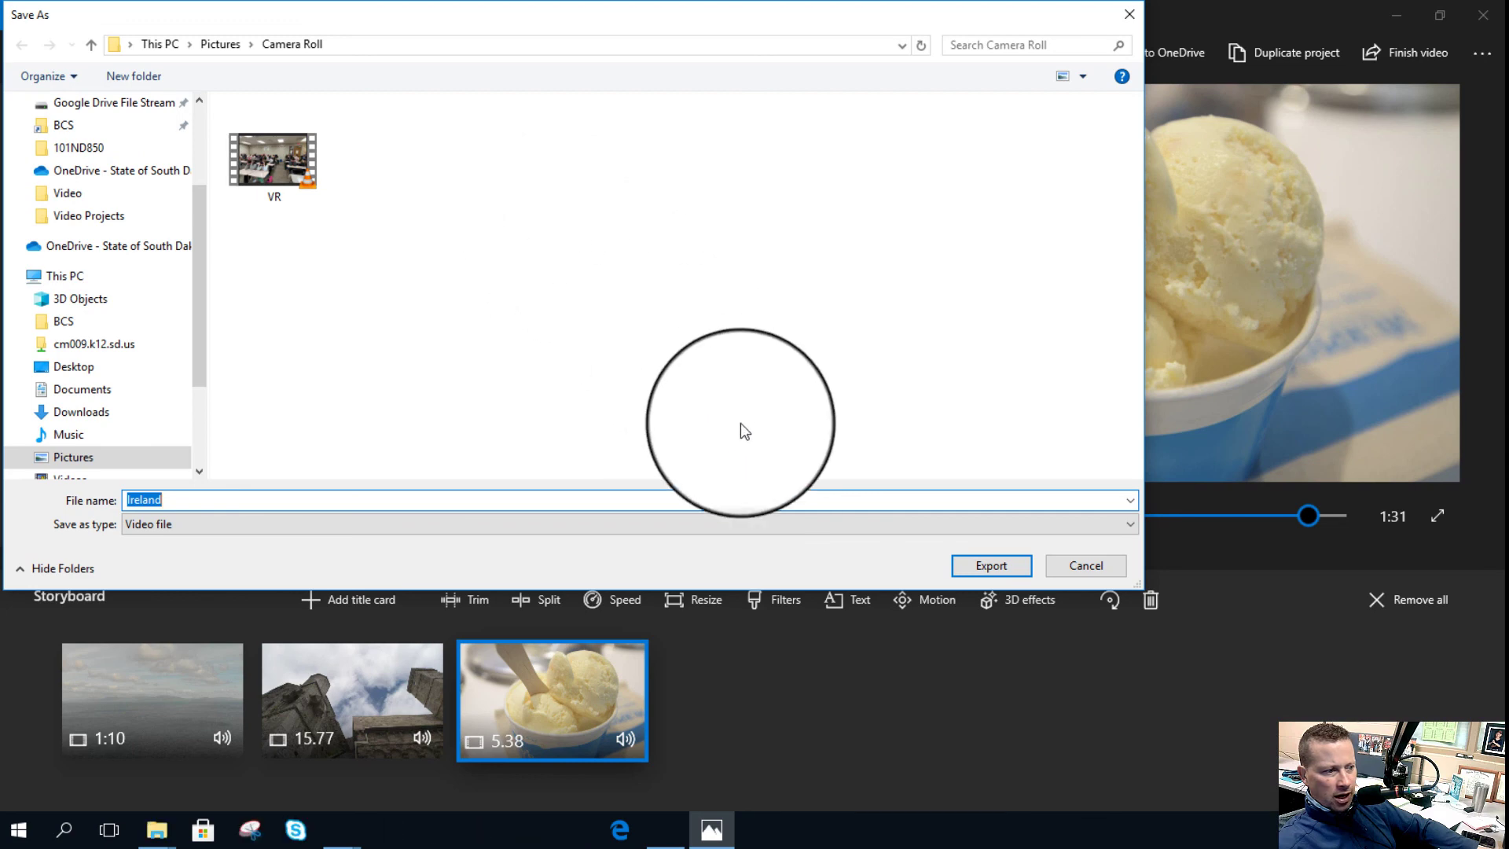
click(986, 567)
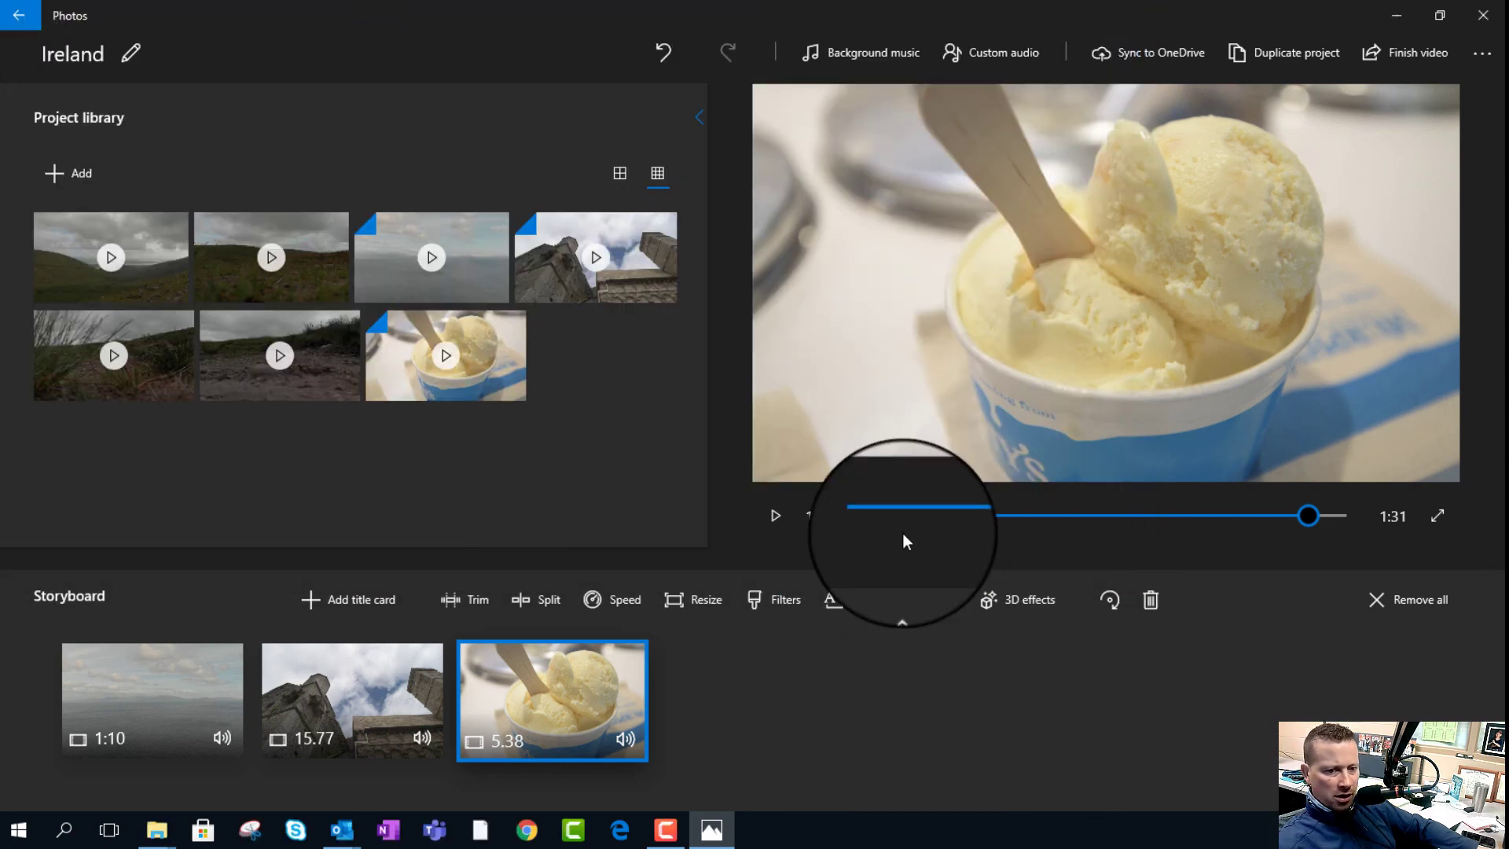